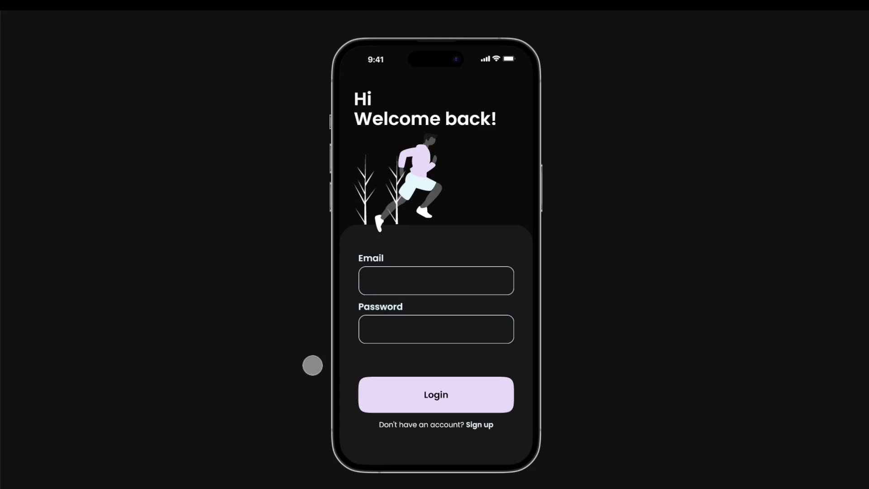
In prototype preview, focus the Email and Password fields alternately to show their blinking carets.
click(420, 279)
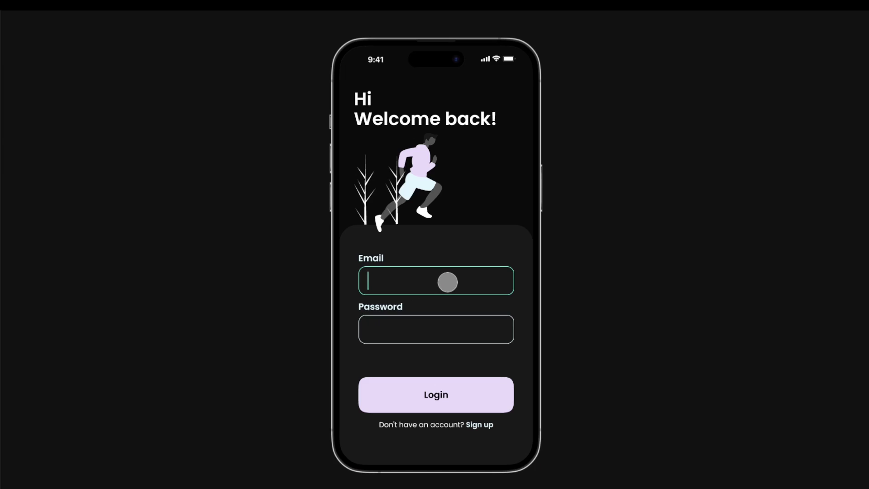
click(427, 331)
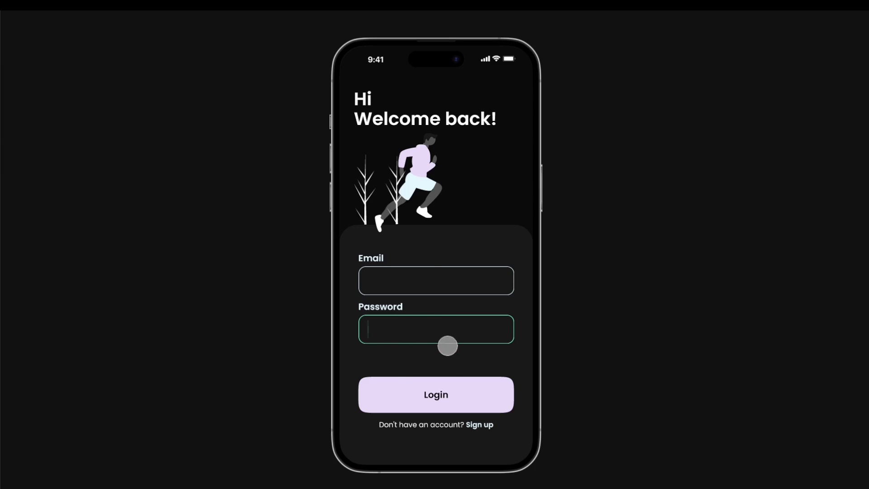
click(456, 360)
click(414, 281)
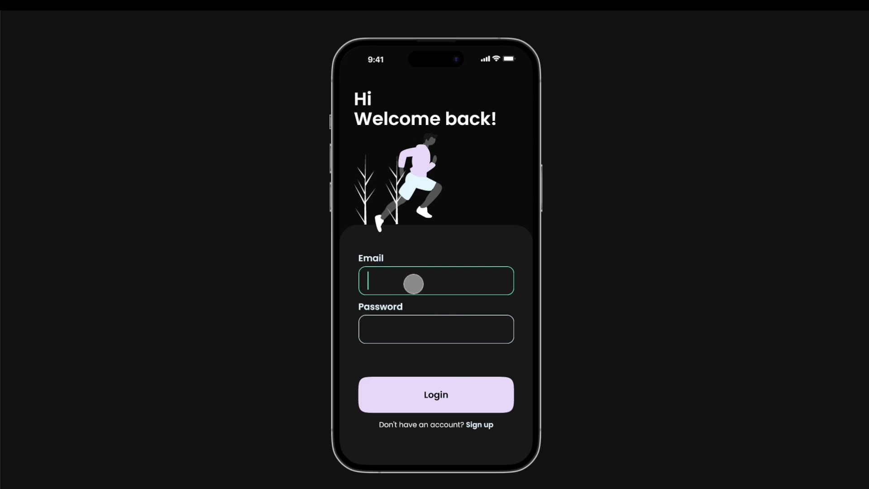
click(425, 303)
click(420, 331)
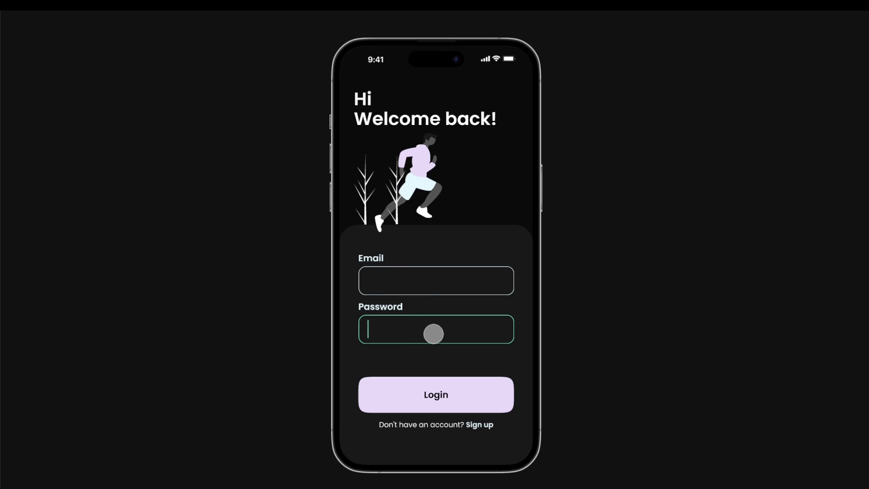
click(521, 352)
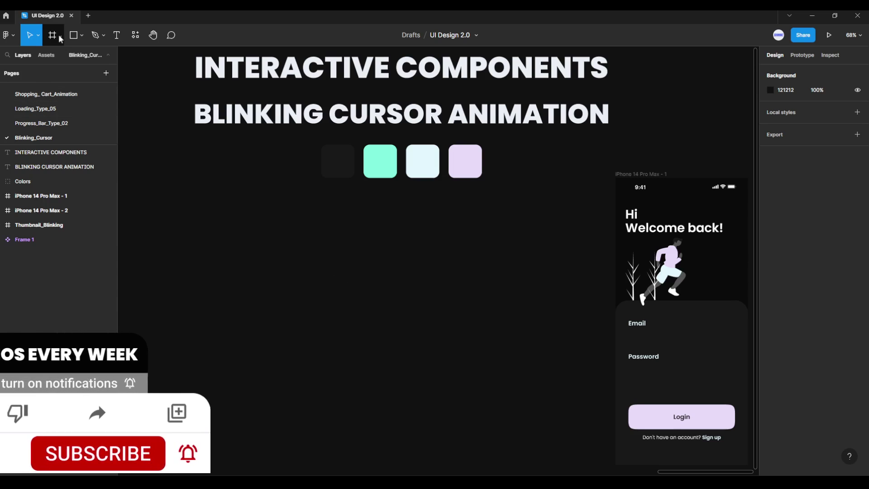
Draw a new frame below the colour swatches with the Frame tool.
click(59, 35)
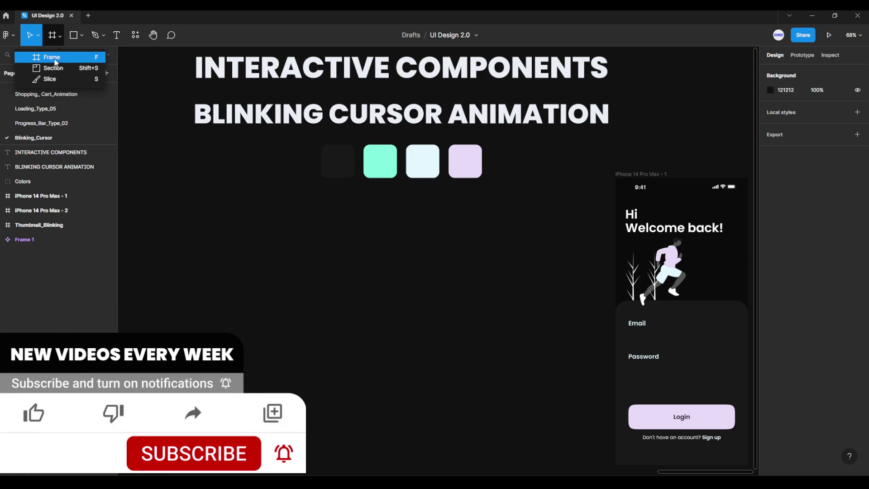
click(51, 57)
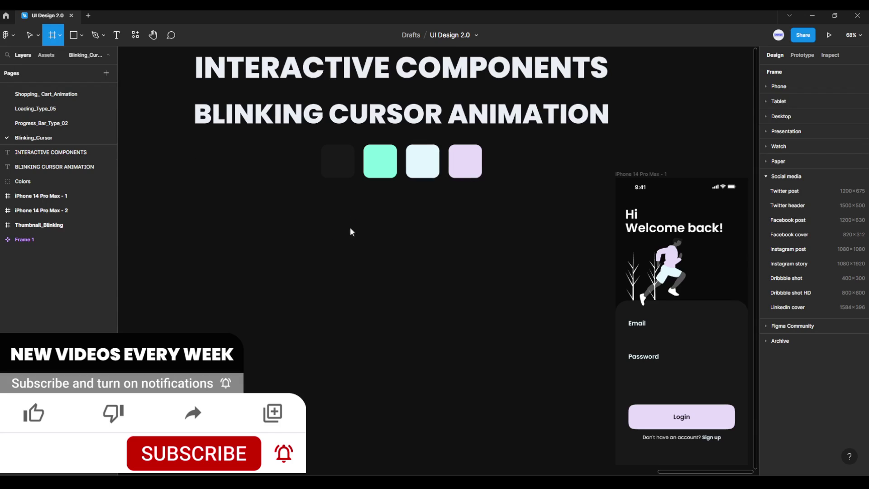
drag(338, 220, 473, 252)
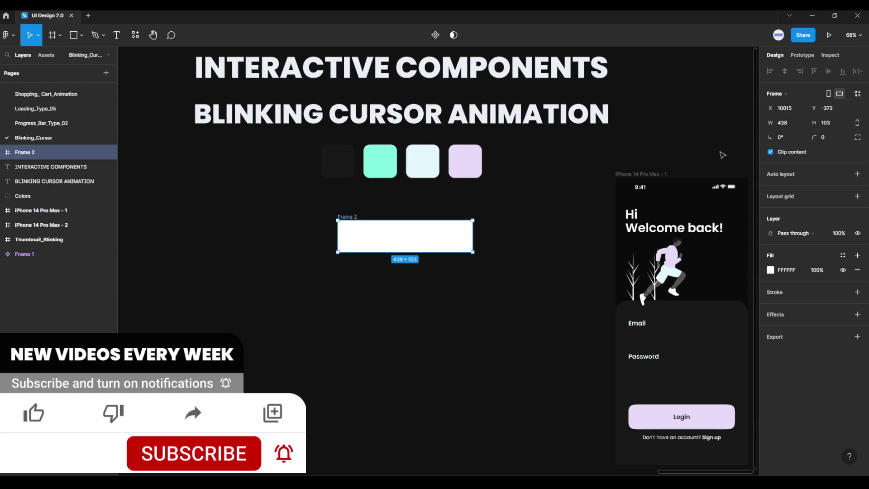
Size the frame to 346 × 64, align it under the swatches, and give it 16 corner radius.
click(797, 123)
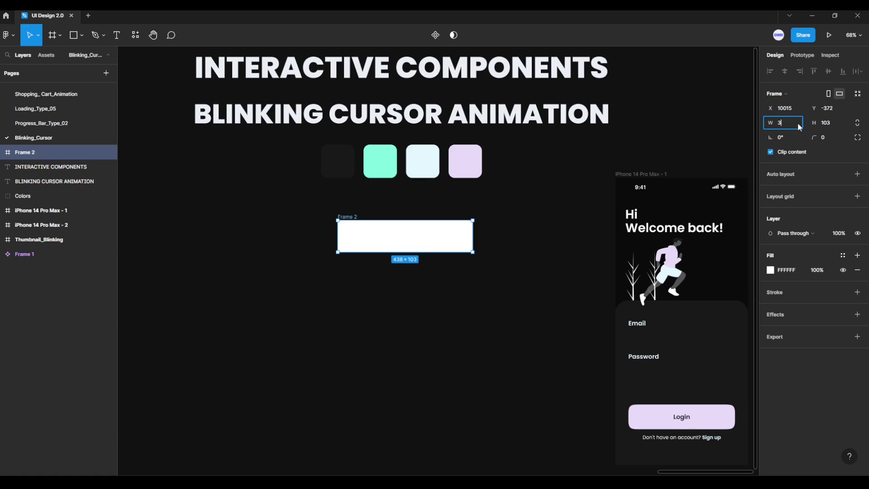
text(46)
key(Return)
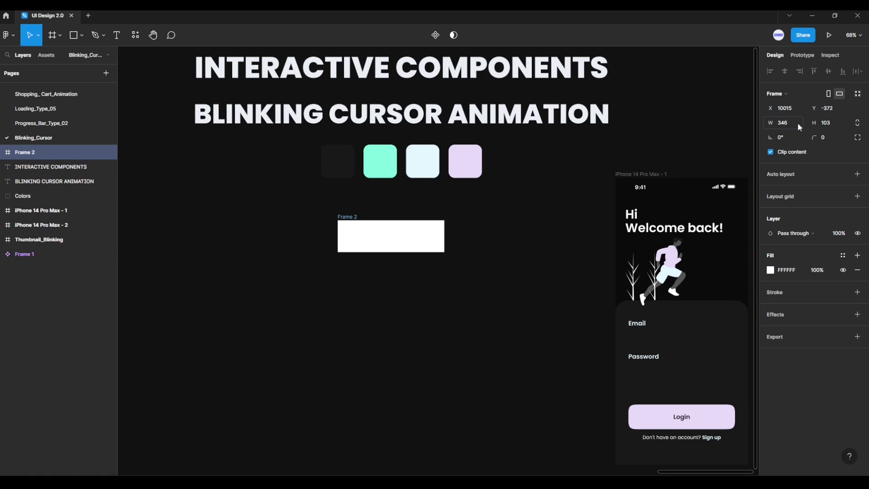
click(835, 122)
text(64)
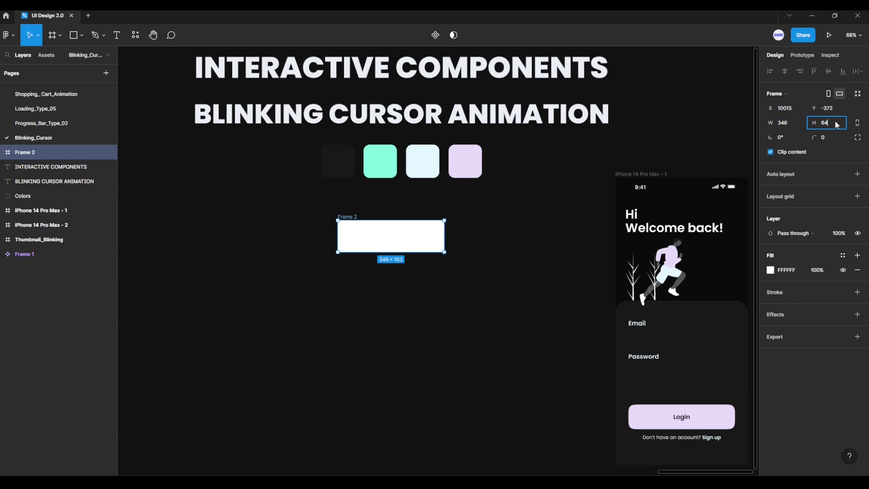
key(Return)
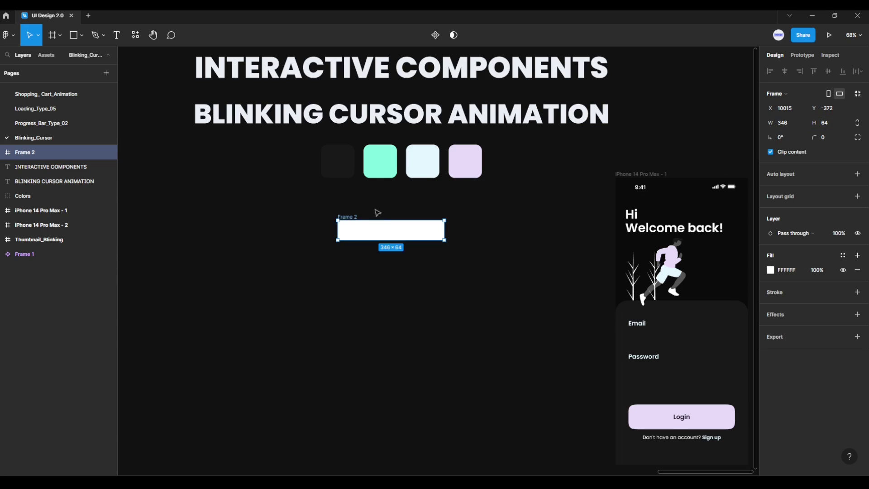
mouse_move(358, 217)
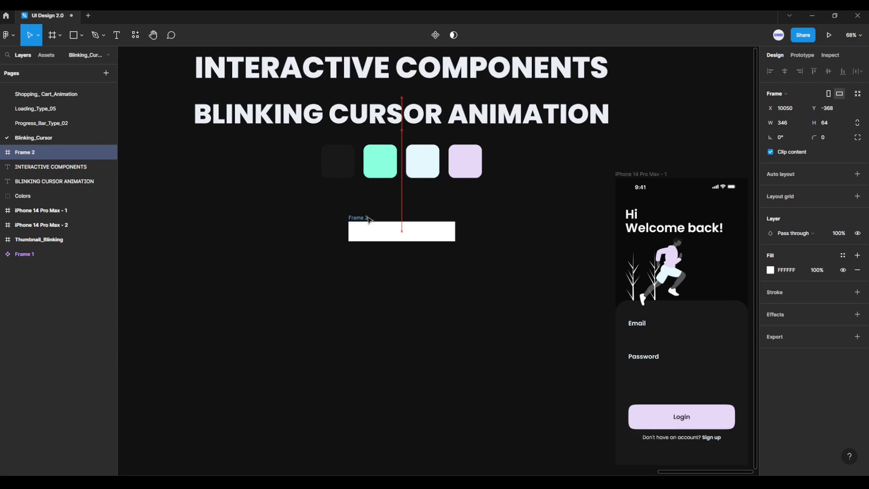
drag(357, 219, 368, 220)
click(832, 141)
text(16)
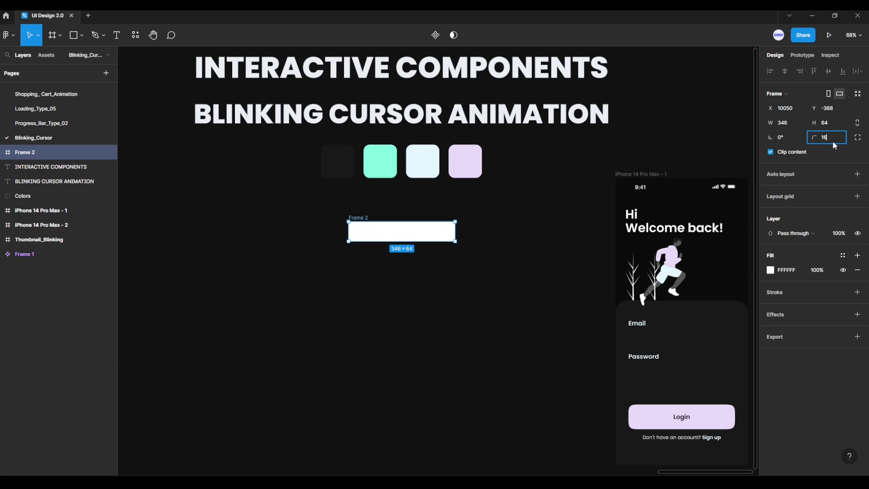
key(Return)
Add a light-blue E3F6FD stroke sampled from the swatch and remove the white fill.
click(857, 293)
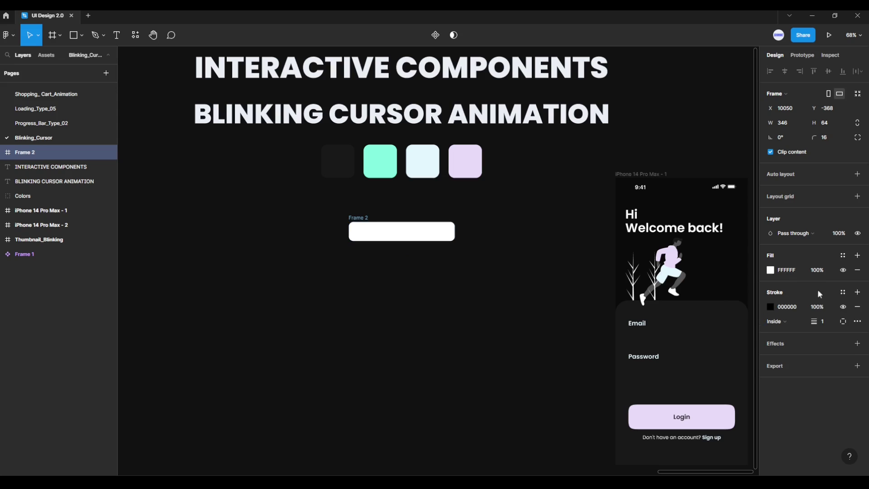
click(771, 306)
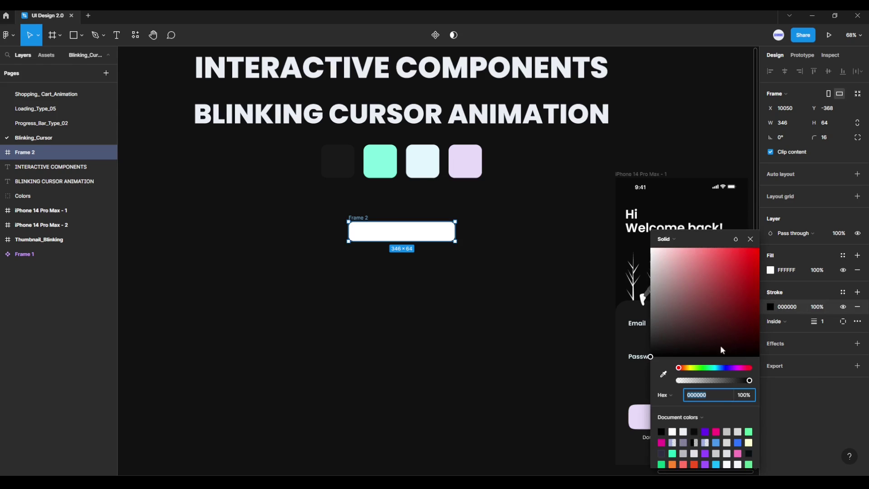
click(662, 374)
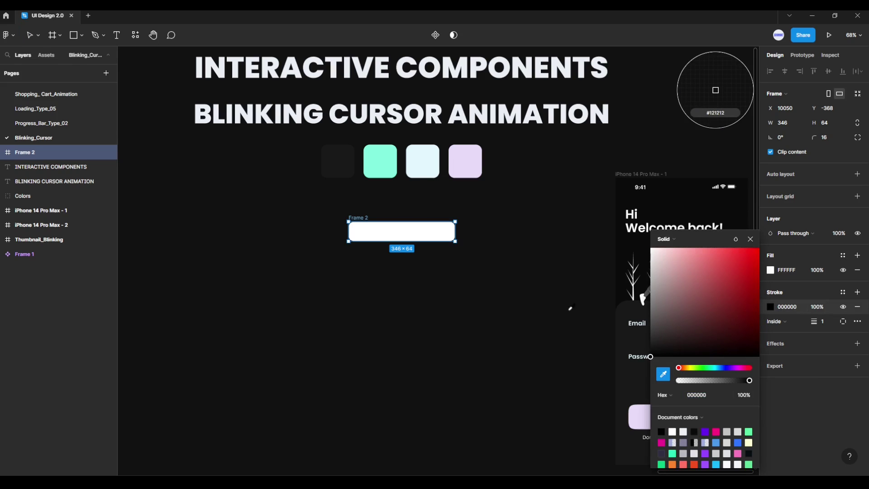
click(423, 164)
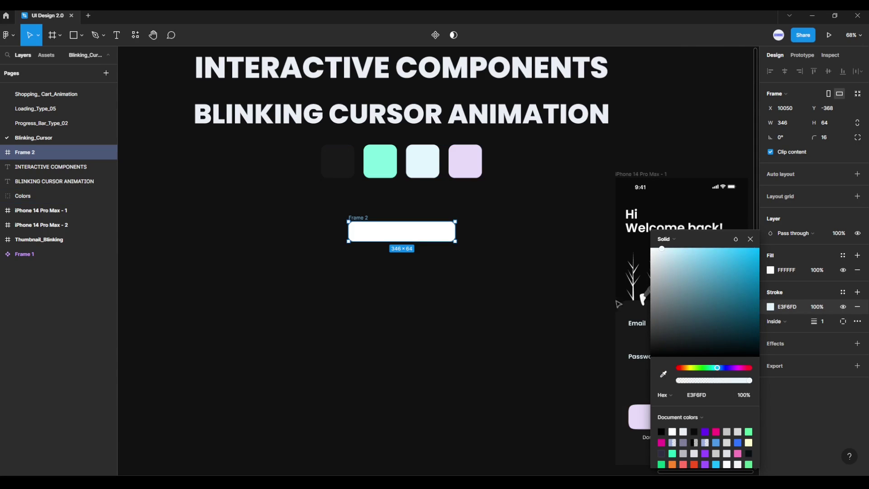
click(750, 239)
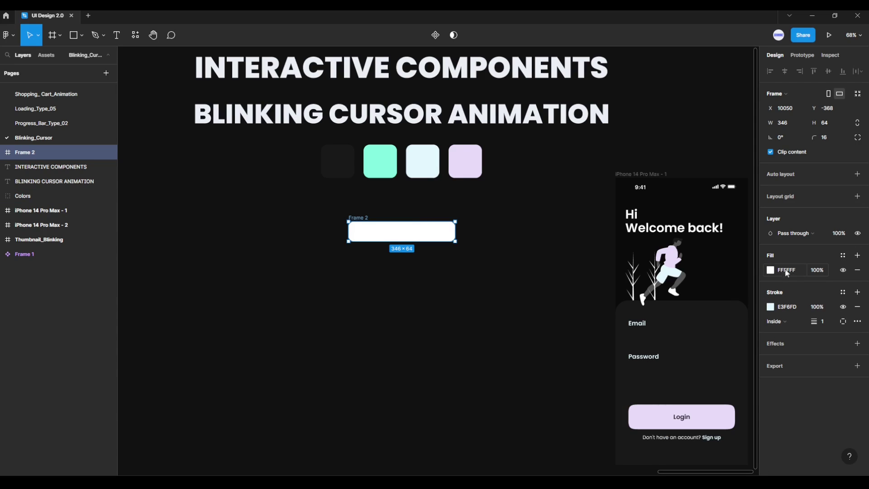
click(858, 270)
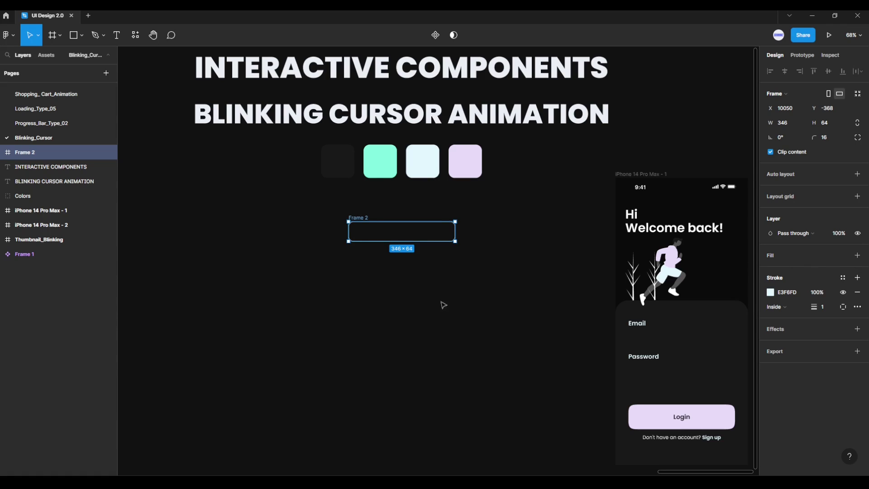
Zoom in on the new frame and shift it slightly up and right below the swatches.
scroll(381, 281, up, 2)
scroll(381, 281, up, 3)
scroll(390, 279, up, 5)
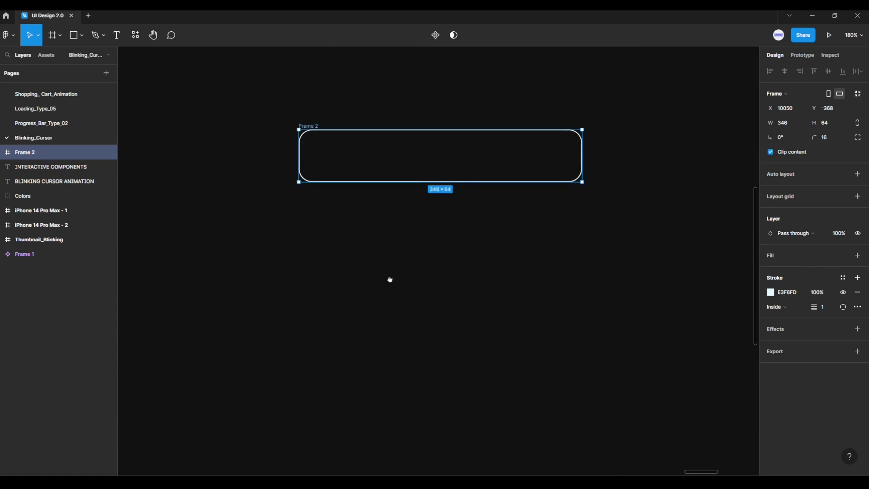
mouse_move(390, 280)
mouse_down()
mouse_move(405, 360)
mouse_move(394, 416)
mouse_up()
scroll(403, 384, up, 1)
click(394, 417)
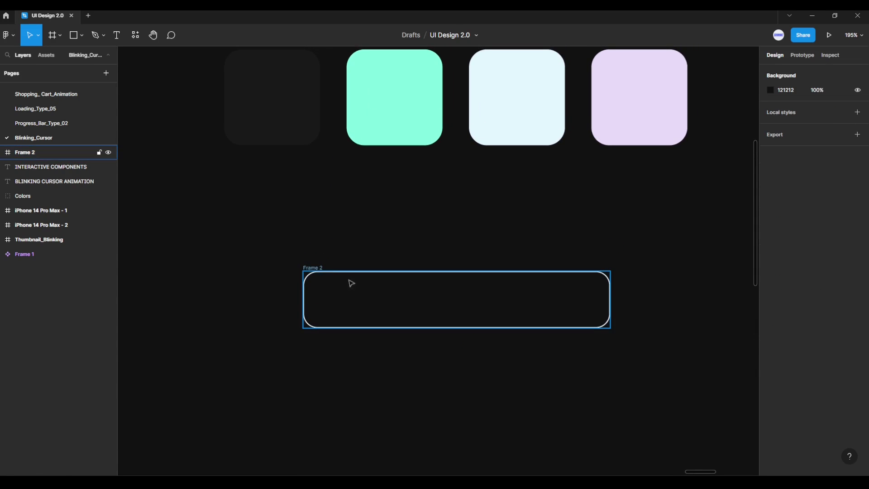
drag(321, 272, 328, 244)
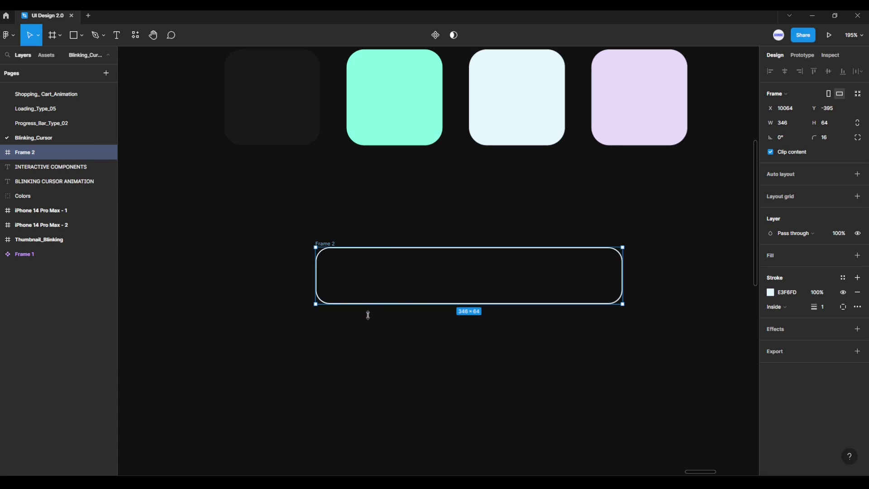
click(369, 368)
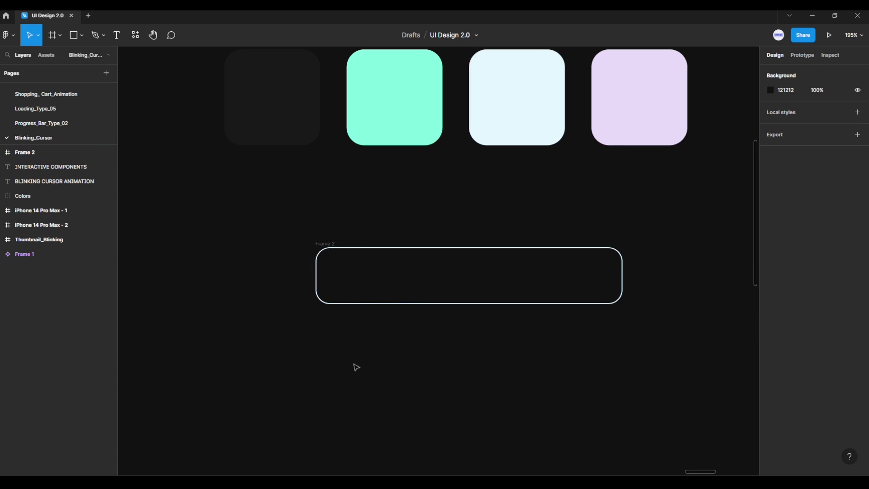
click(322, 244)
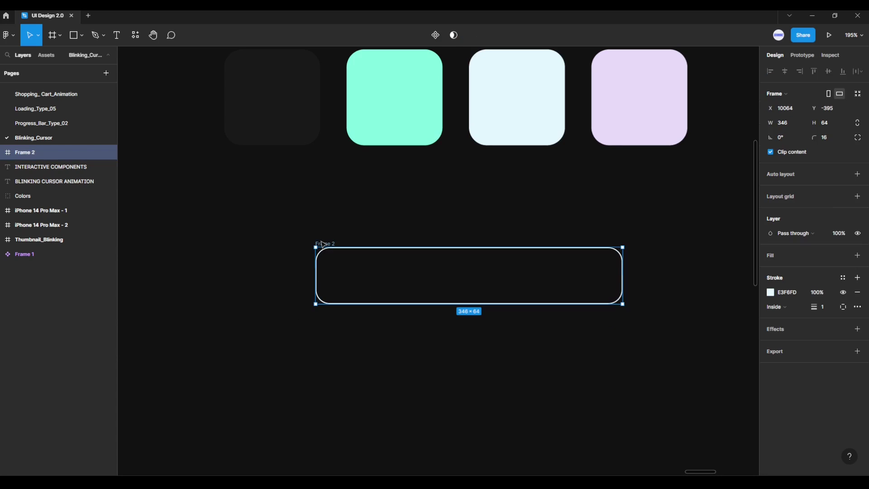
Rename the frame layer to 'input_field'.
double_click(53, 154)
text(i)
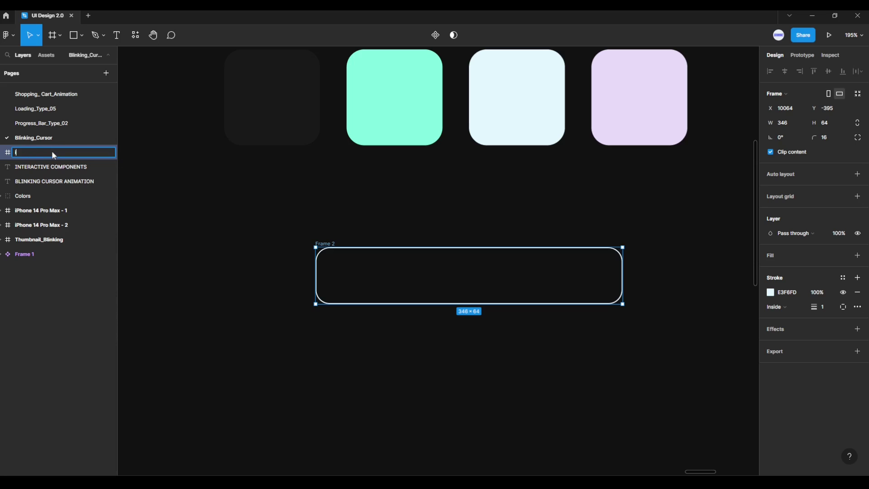
text(nput_field)
key(Return)
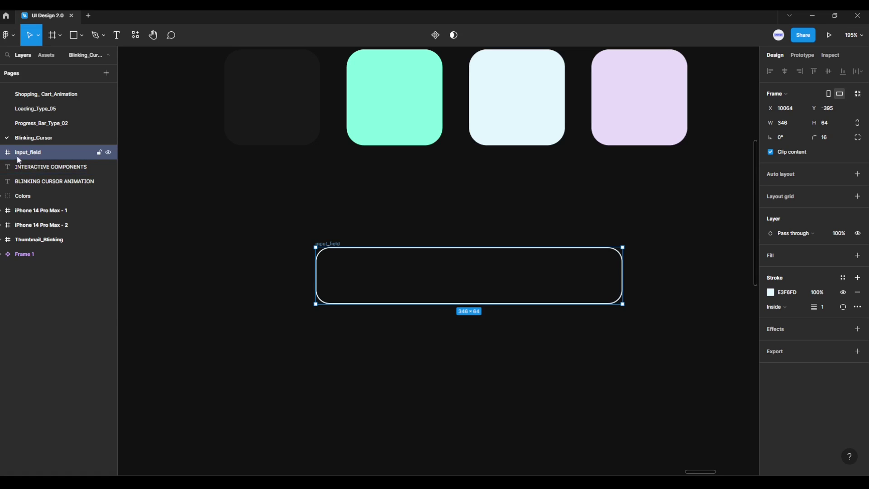
click(374, 339)
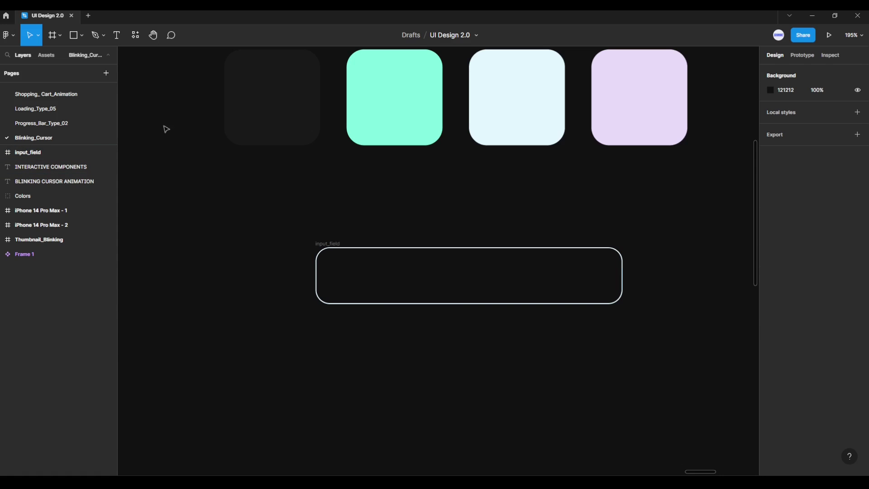
Draw a thin vertical rectangle sized 2 × 40 below the field.
click(82, 39)
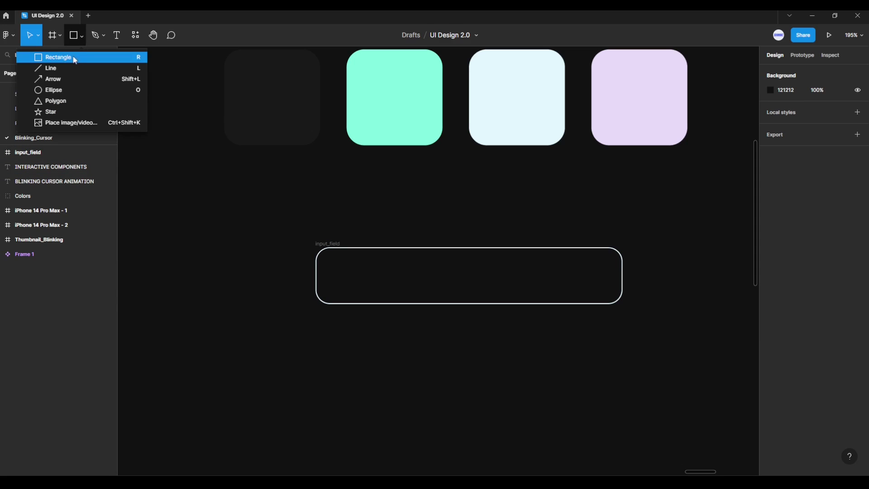
click(71, 62)
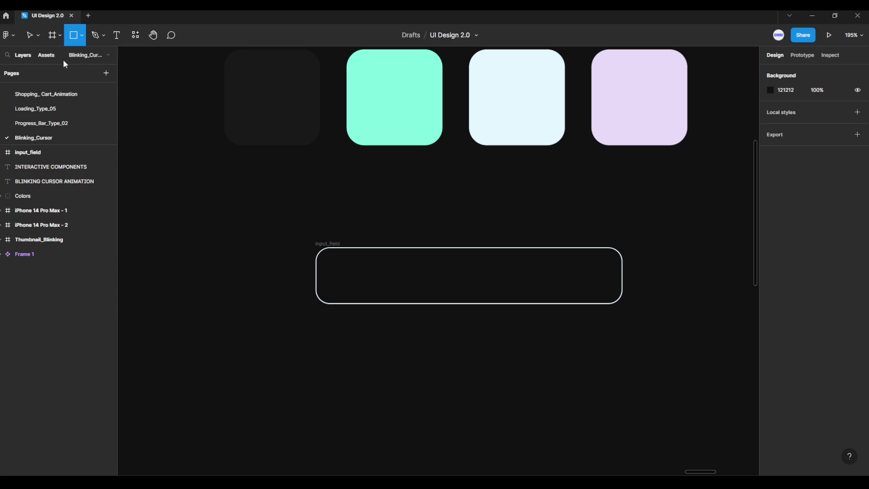
drag(350, 334, 355, 378)
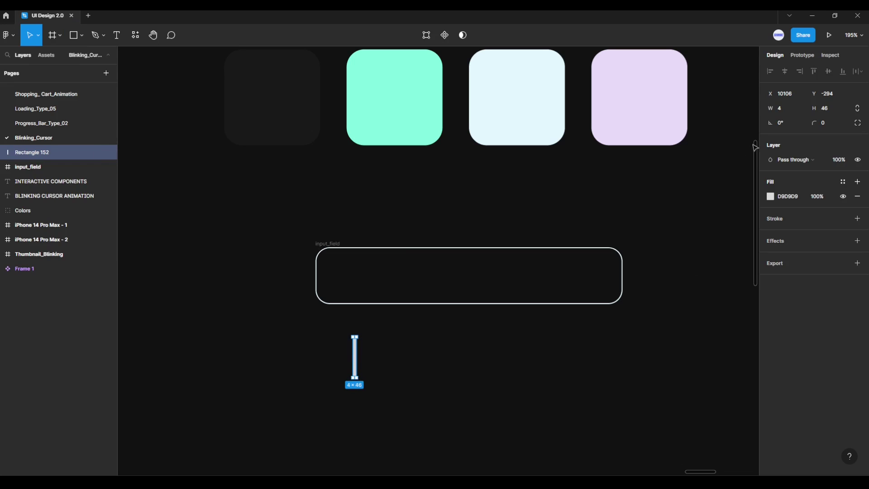
key(Return)
text(40)
key(Return)
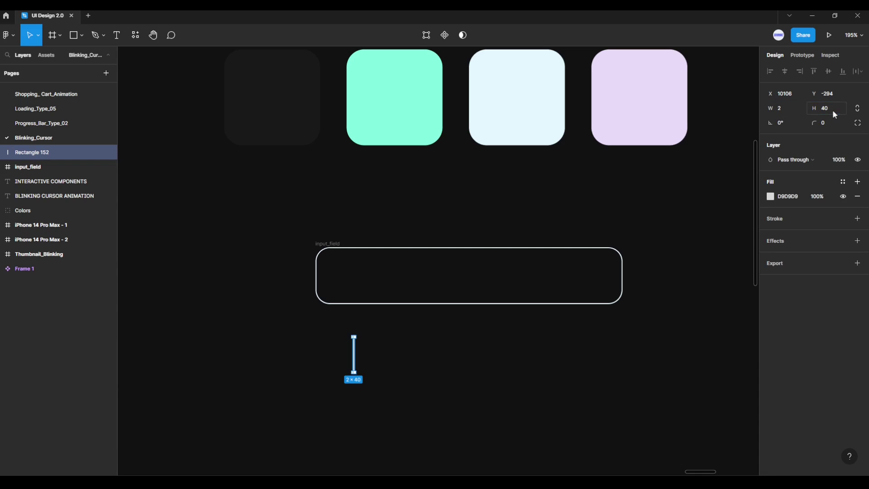
Fill the bar with the swatch's mint green and move it inside input_field.
click(771, 196)
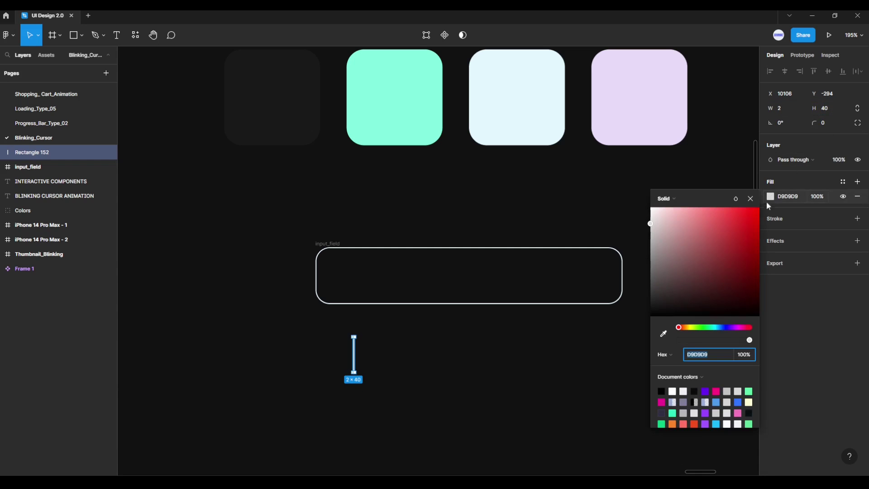
click(663, 333)
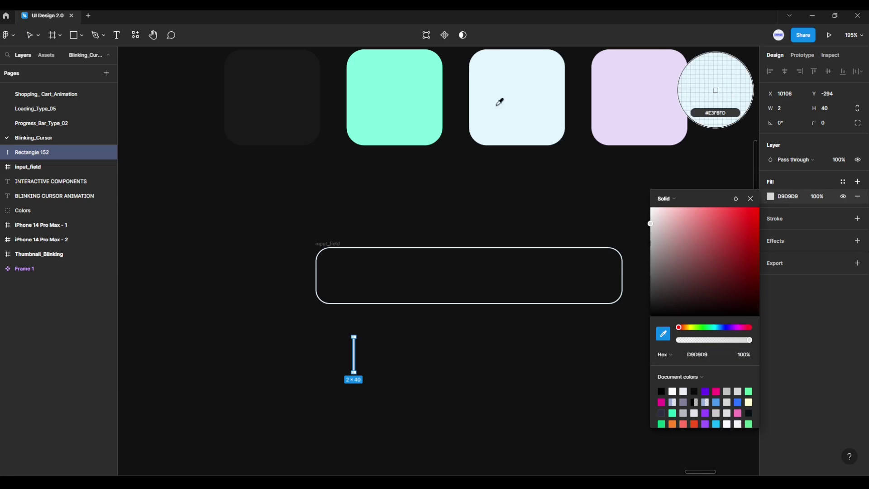
click(401, 99)
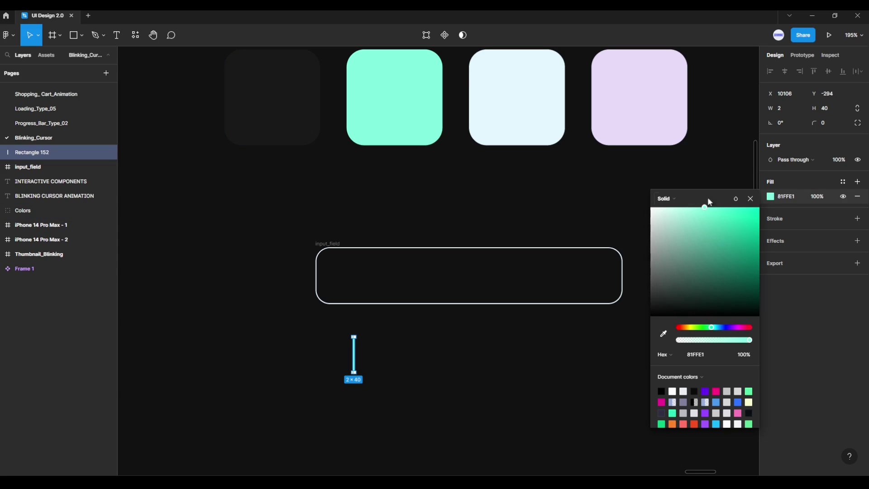
click(750, 198)
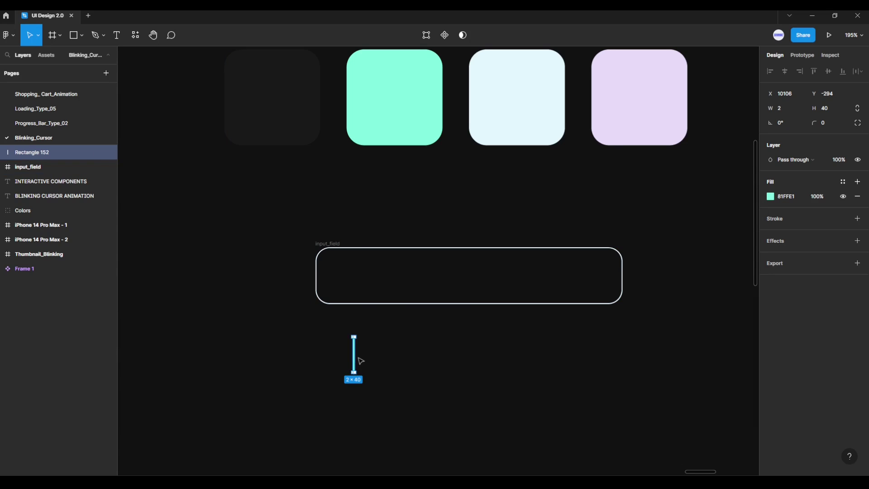
mouse_move(354, 358)
mouse_down()
mouse_move(347, 290)
mouse_move(360, 281)
mouse_up()
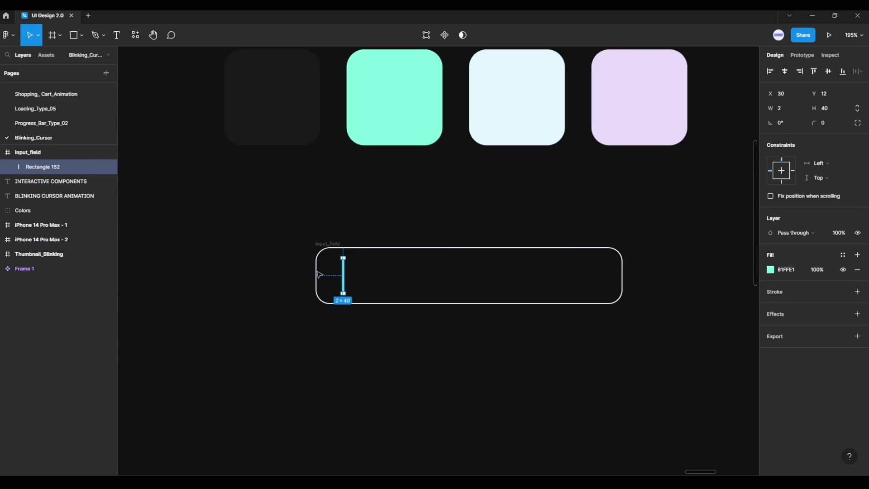
Nudge the bar to X 20 and rename its layer 'cursor'.
key(Left)
key(Left)
key(Left)
key(Left)
key(Left)
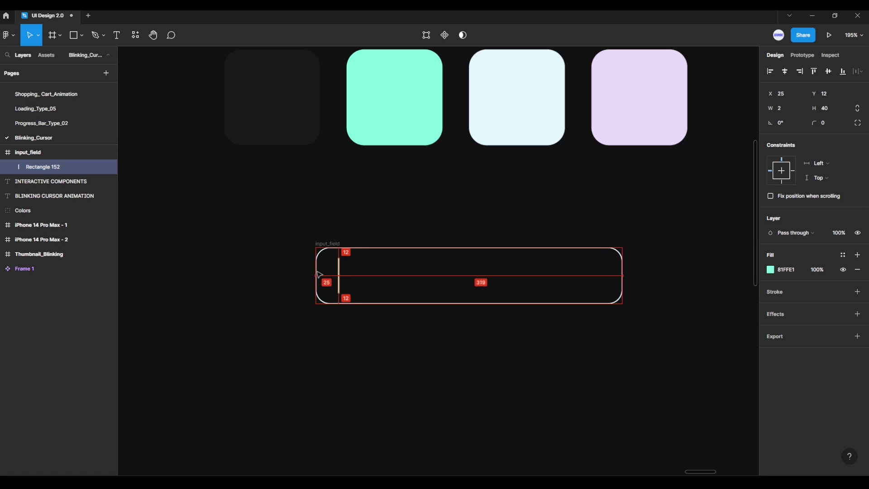
key(Left)
key(Left)
key(Left)
key(Left)
key(Left)
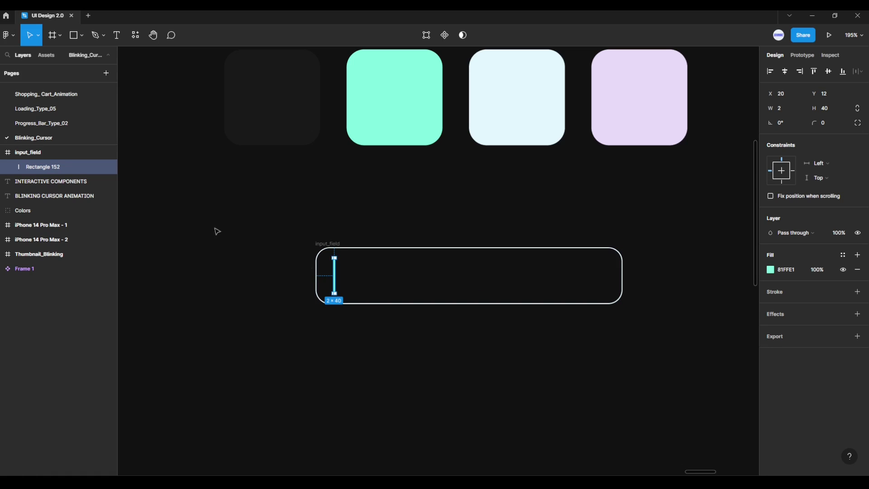
double_click(78, 171)
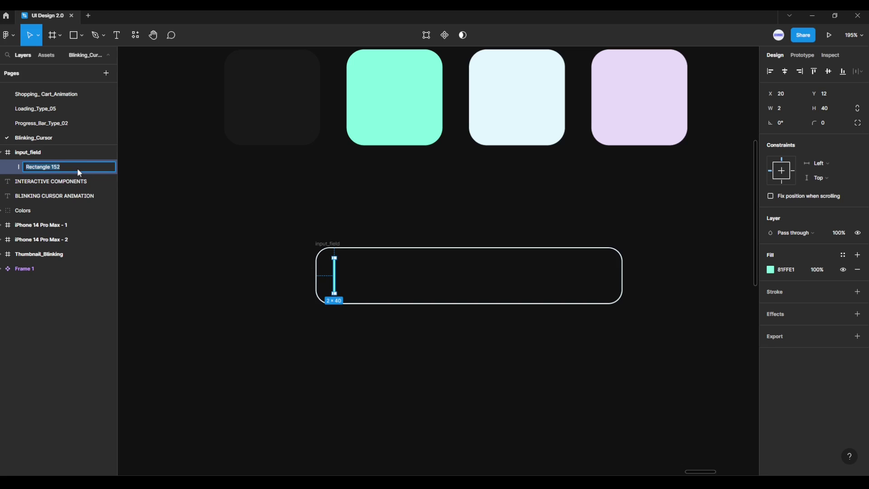
text(cursor)
key(Return)
Confirm in the Layers panel that cursor is nested inside input_field, then clear the selection.
click(270, 269)
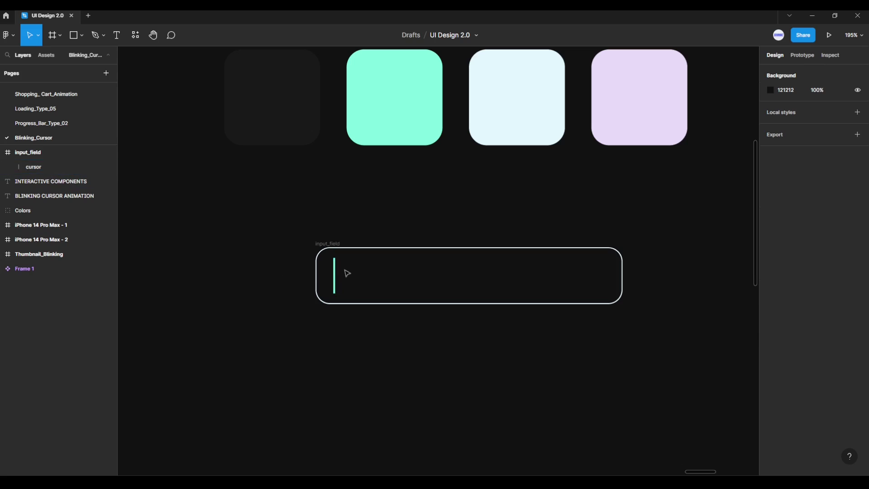
click(50, 153)
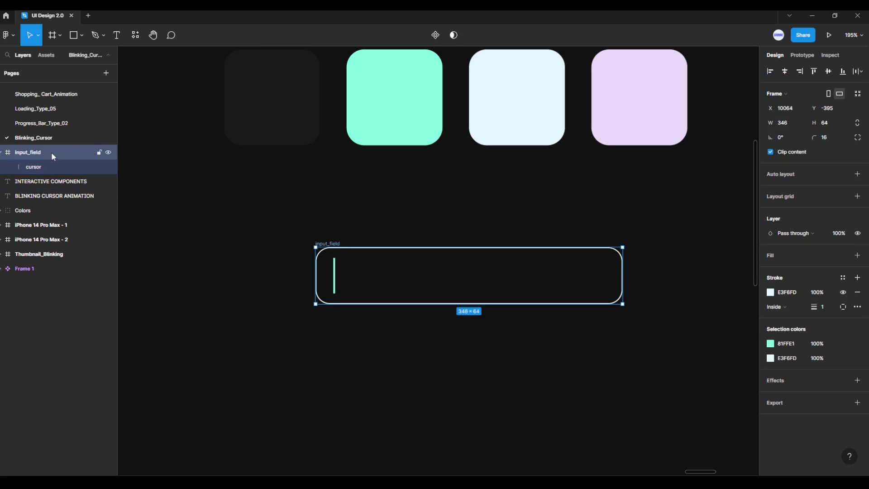
click(45, 168)
click(43, 169)
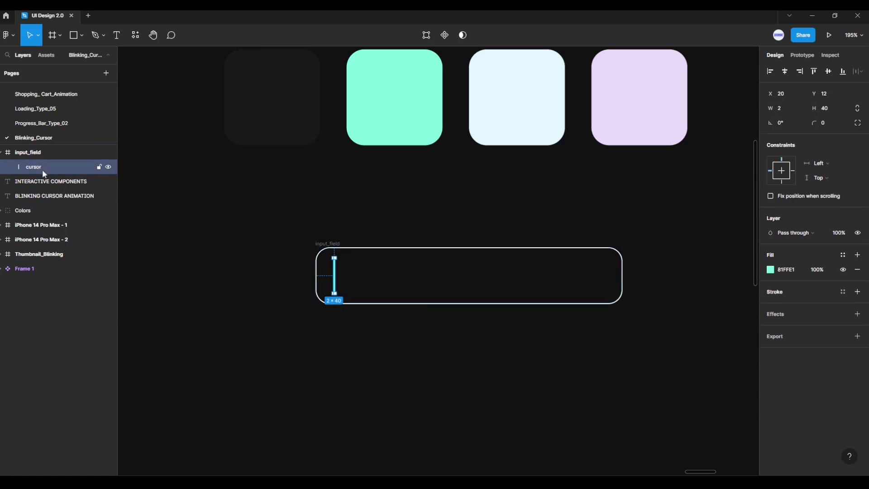
click(3, 153)
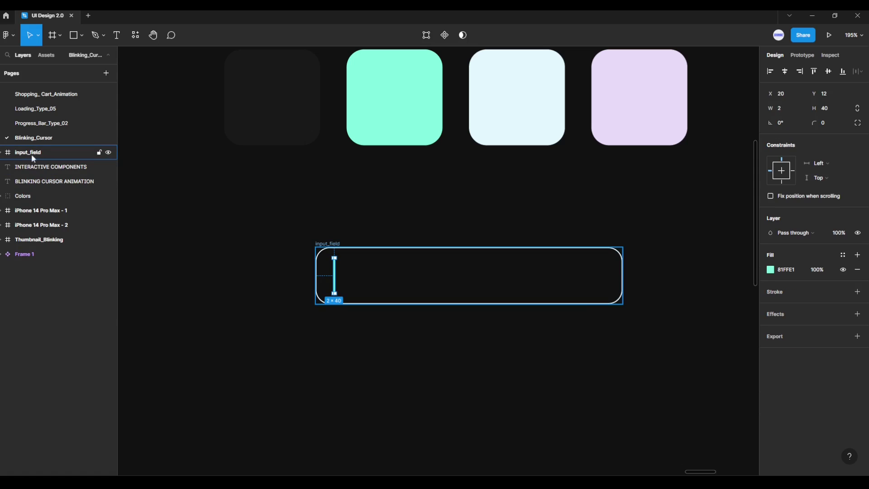
click(2, 154)
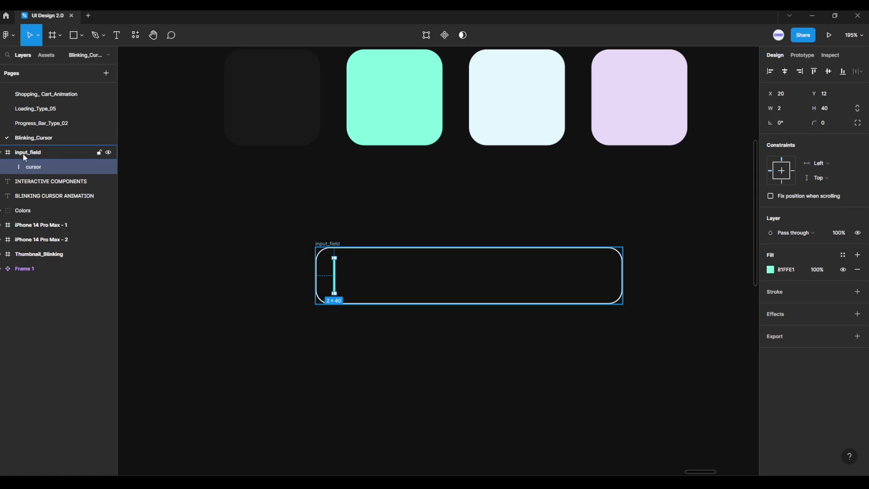
mouse_move(237, 192)
mouse_down()
mouse_move(626, 356)
mouse_move(663, 340)
mouse_up()
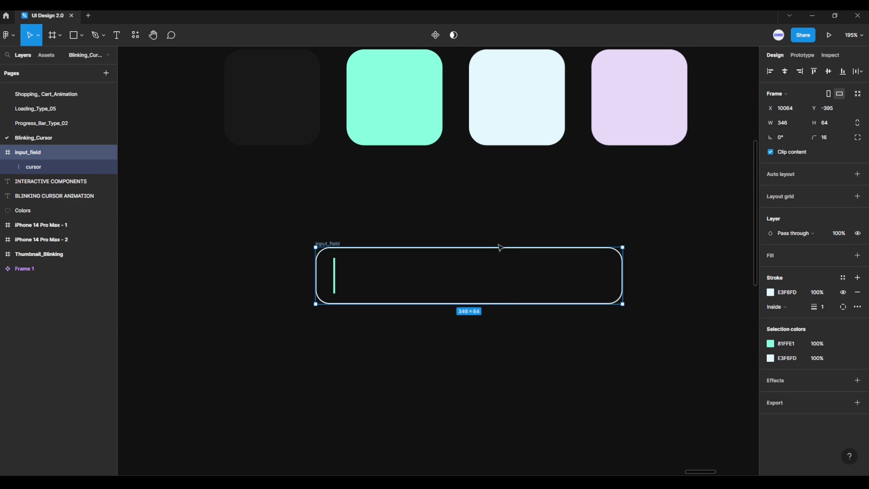
Make input_field a component, add a Variant property, and add a second variant, Variant2.
click(436, 36)
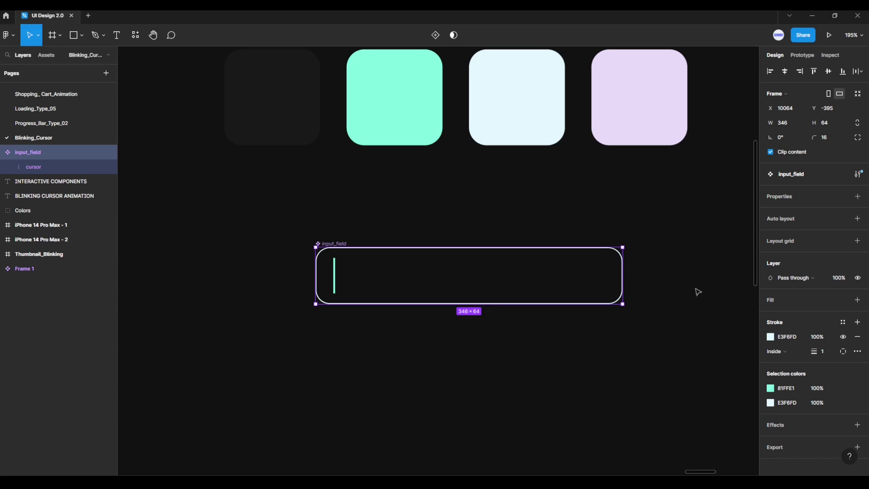
mouse_move(811, 271)
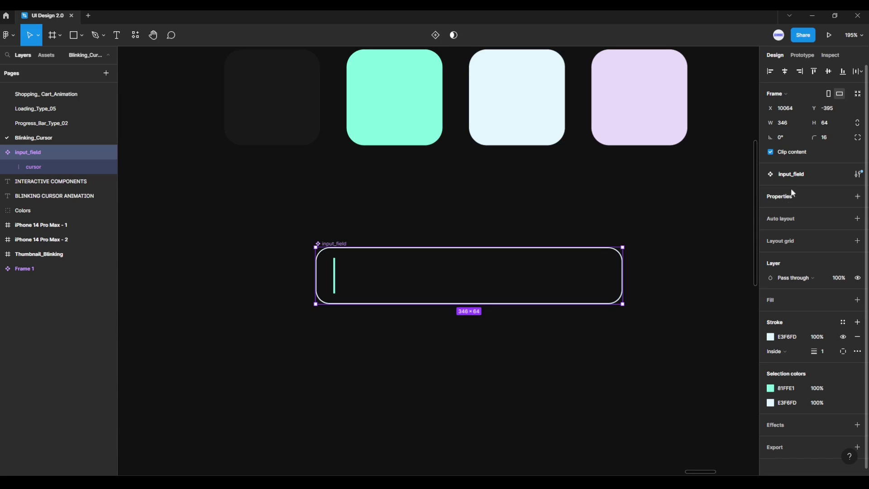
click(858, 197)
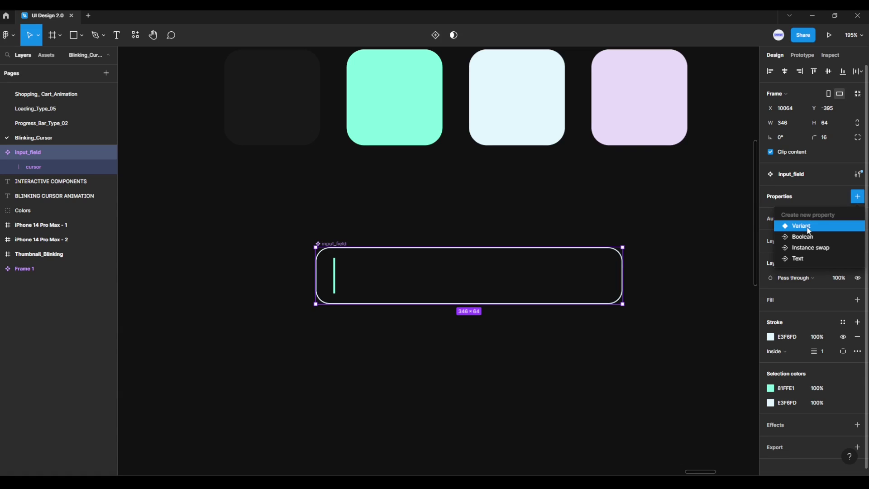
click(808, 230)
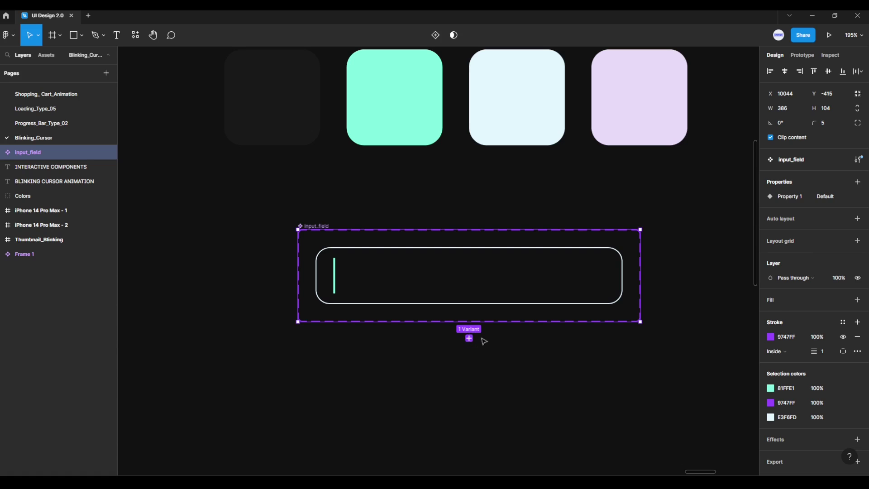
click(469, 338)
mouse_move(40, 196)
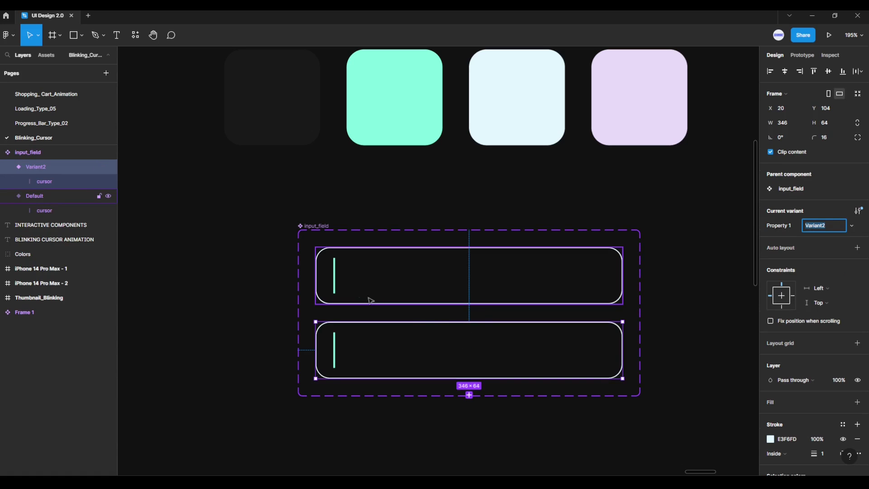
click(337, 277)
Hide the cursor layer in the Default variant using its eye icon.
click(337, 277)
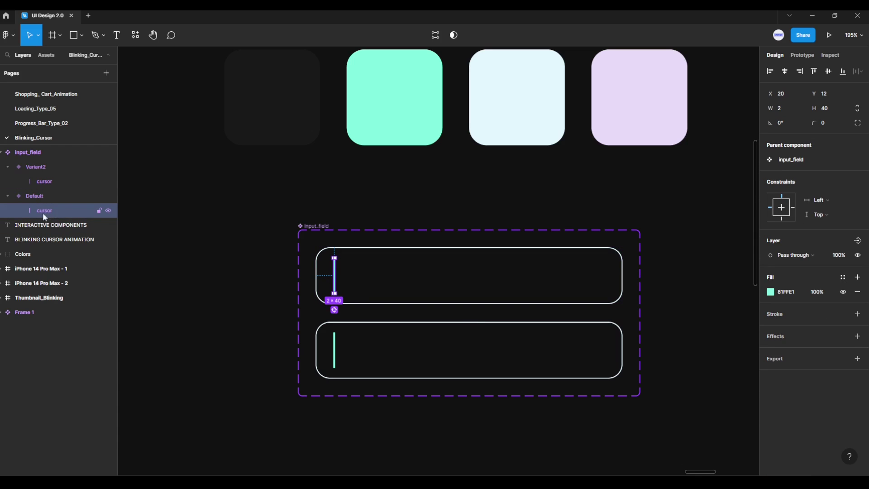
click(109, 211)
click(147, 232)
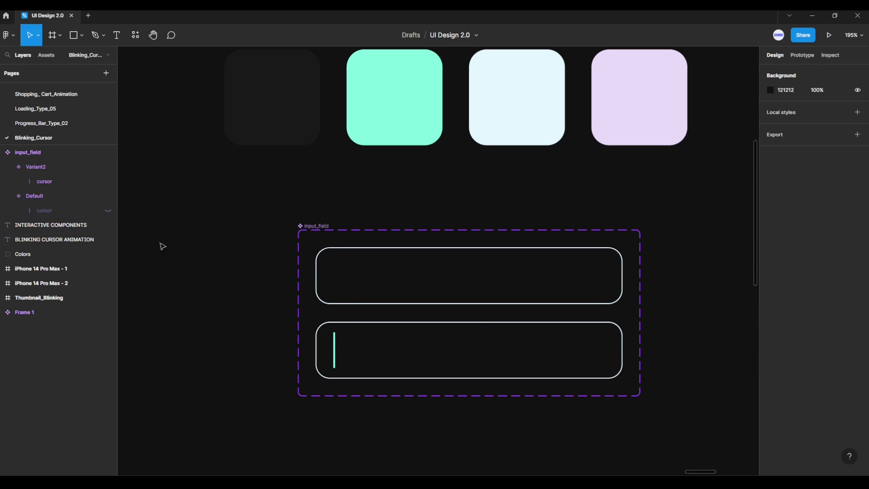
click(341, 325)
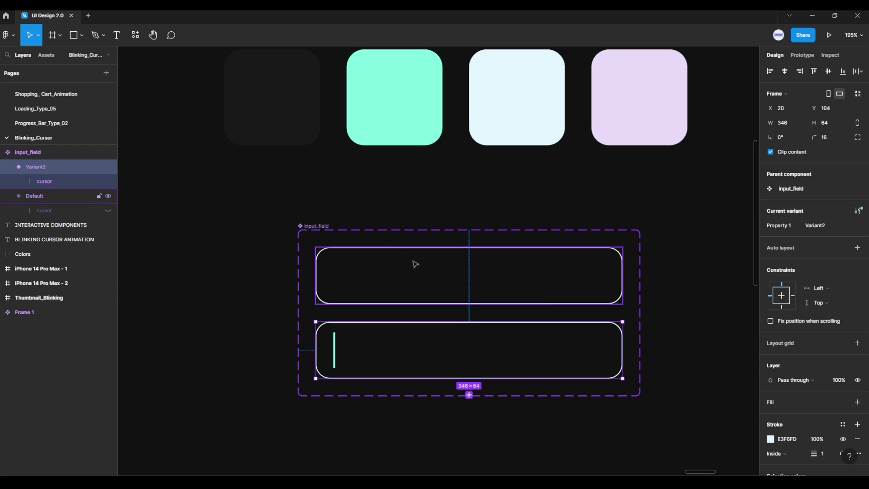
Set Variant2's stroke to mint 81FFE1 sampled from the swatch.
click(770, 438)
click(663, 374)
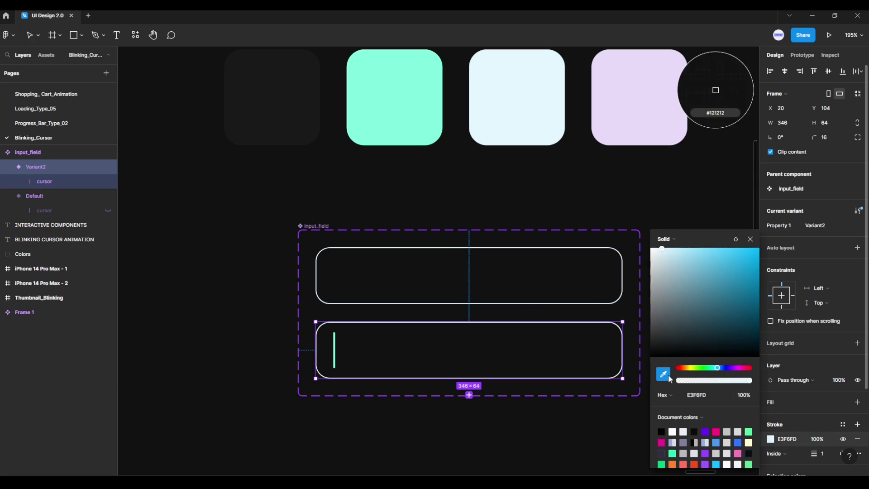
click(408, 118)
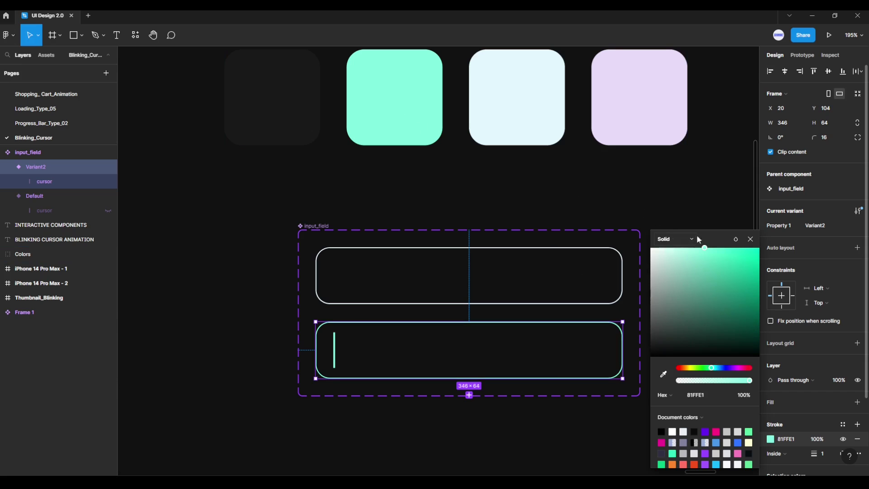
click(749, 239)
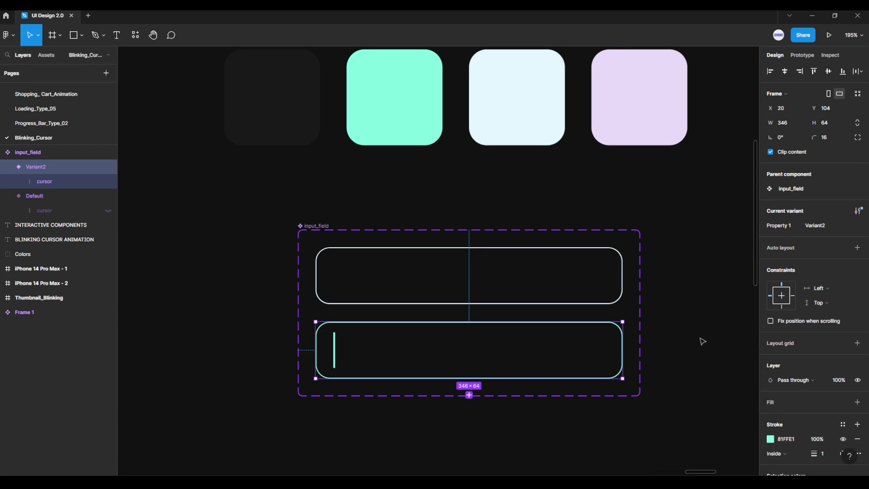
click(691, 367)
drag(676, 369, 673, 293)
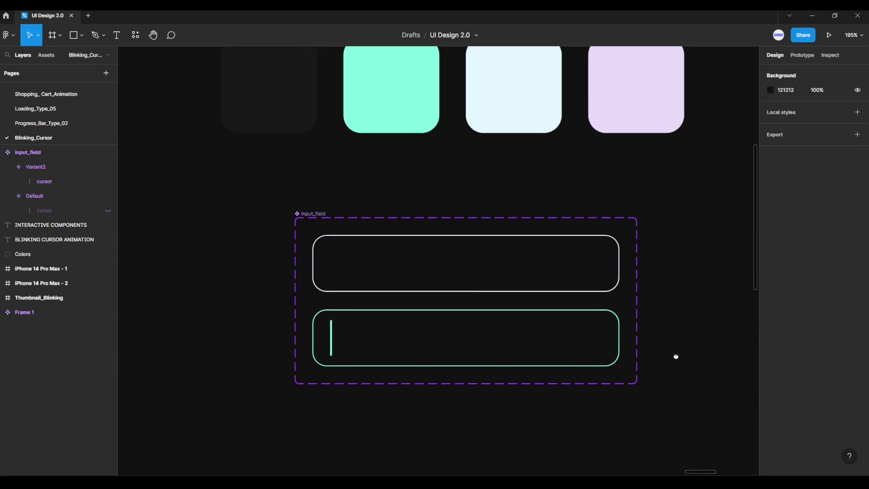
click(552, 289)
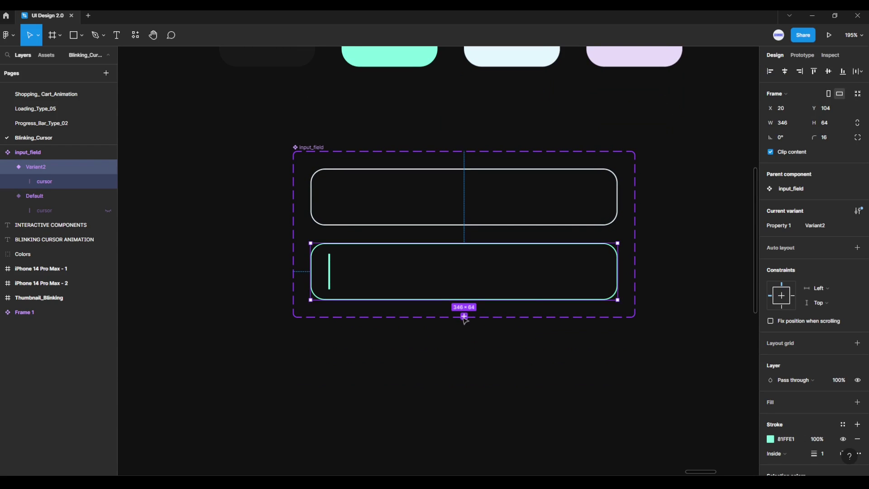
Add Variant3 and set its cursor layer opacity to 10%.
click(464, 316)
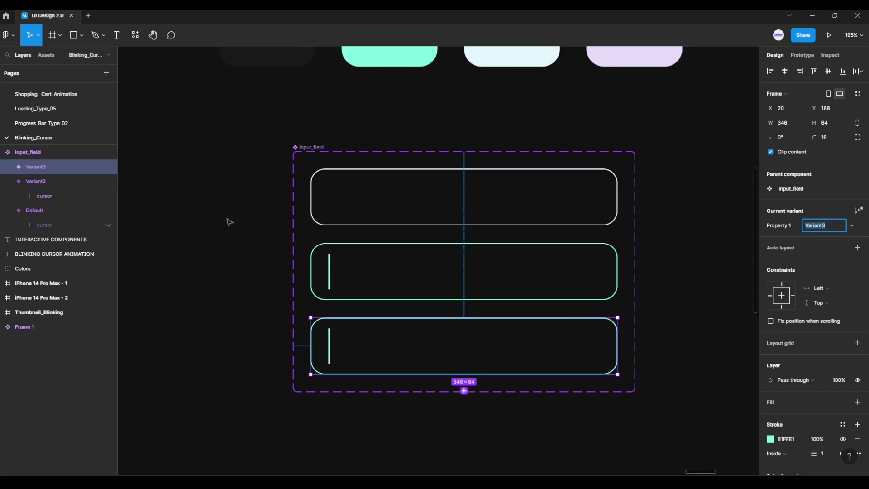
click(45, 167)
click(7, 166)
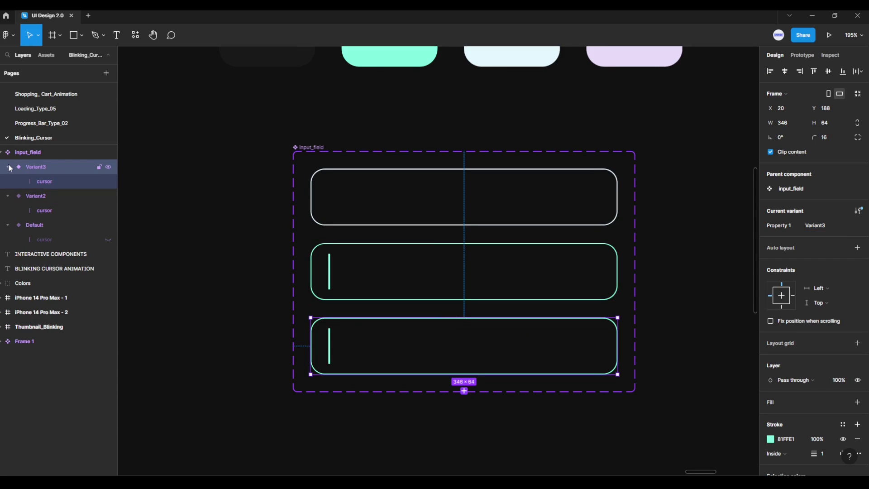
click(41, 182)
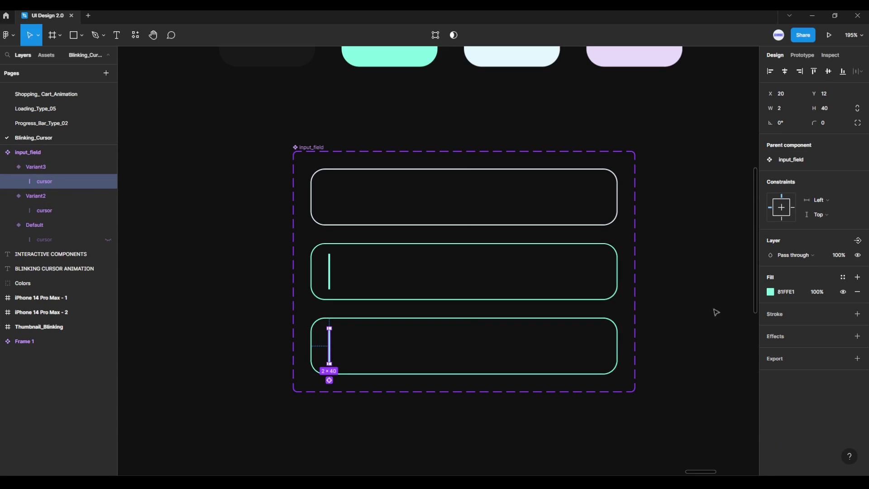
click(840, 256)
text(1)
key(Return)
click(403, 349)
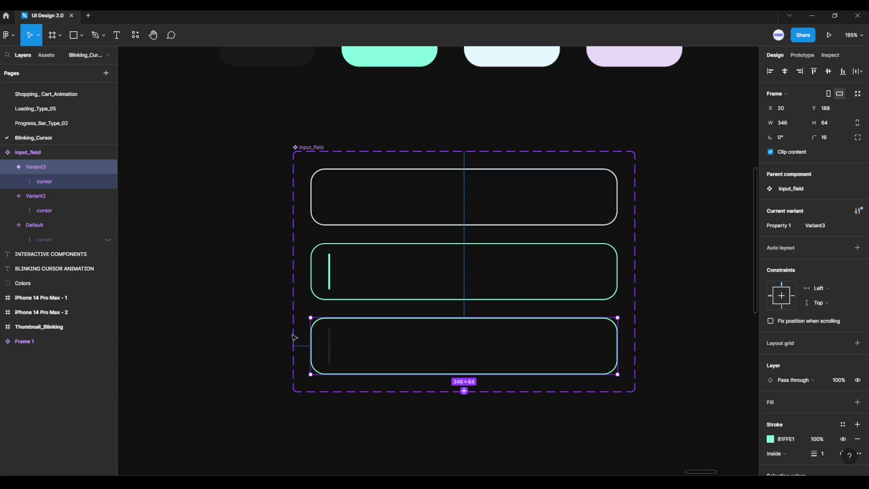
click(256, 358)
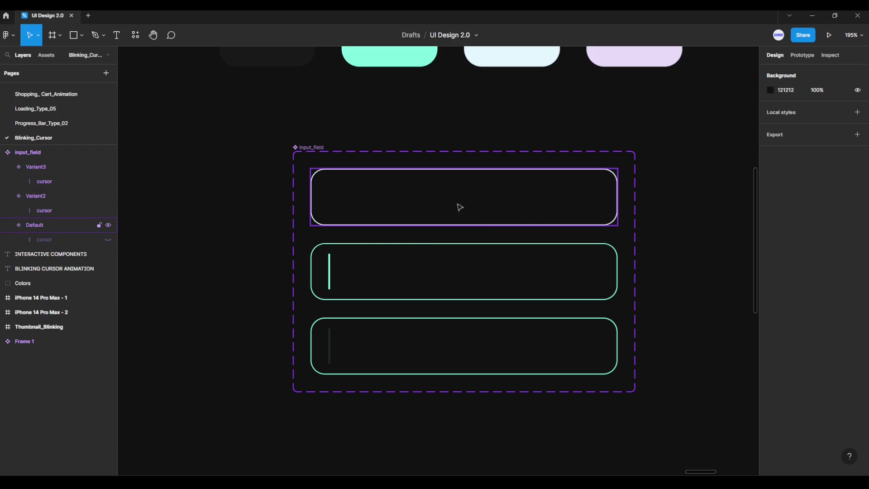
Connect the Default field to Variant2 with an On tap trigger.
click(805, 57)
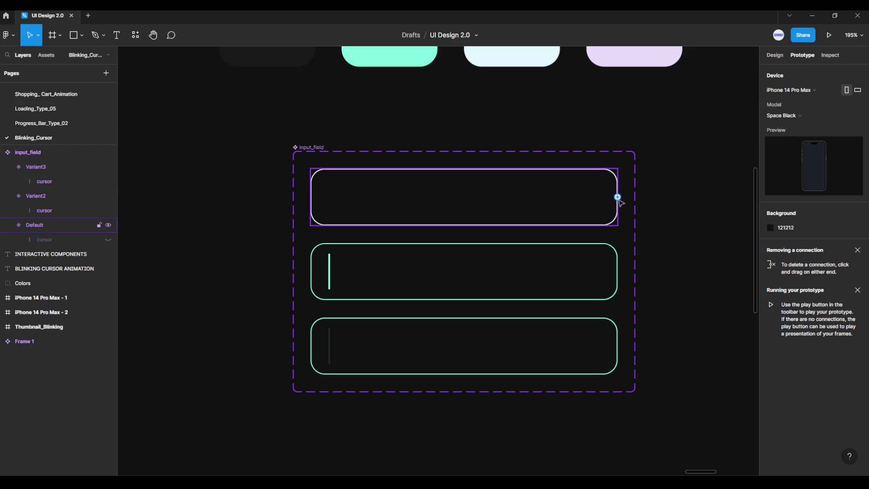
click(619, 201)
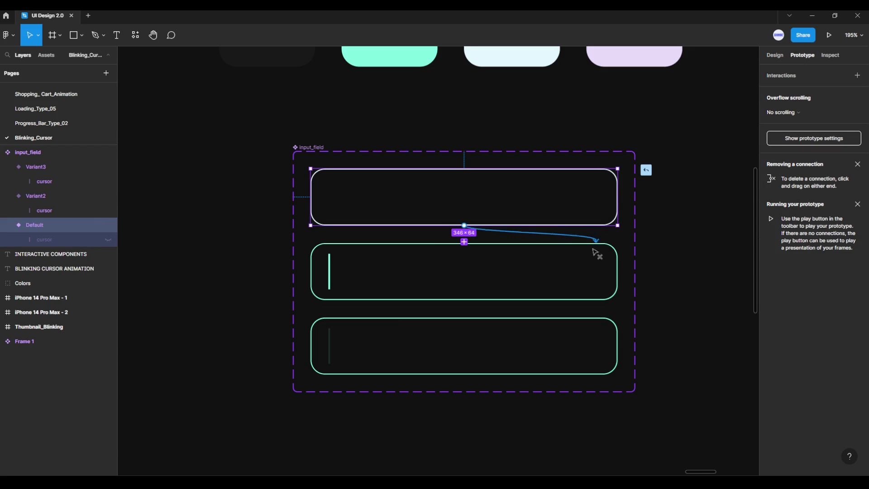
drag(617, 197, 569, 279)
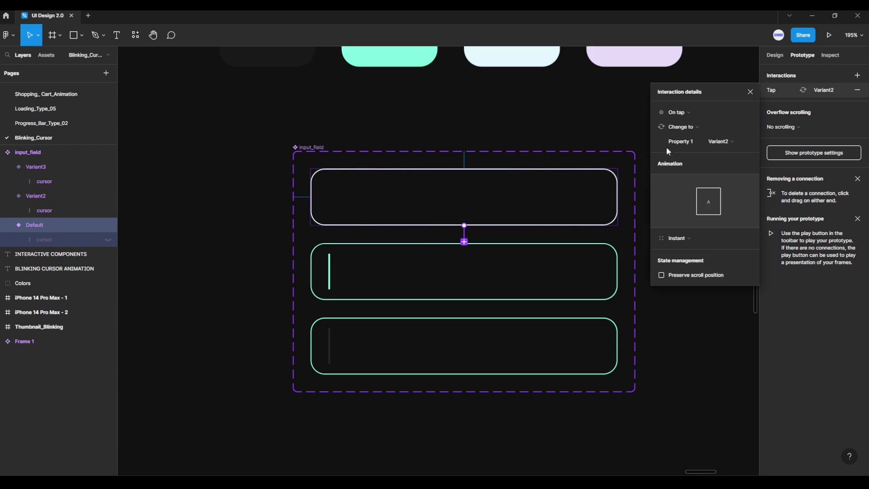
click(698, 116)
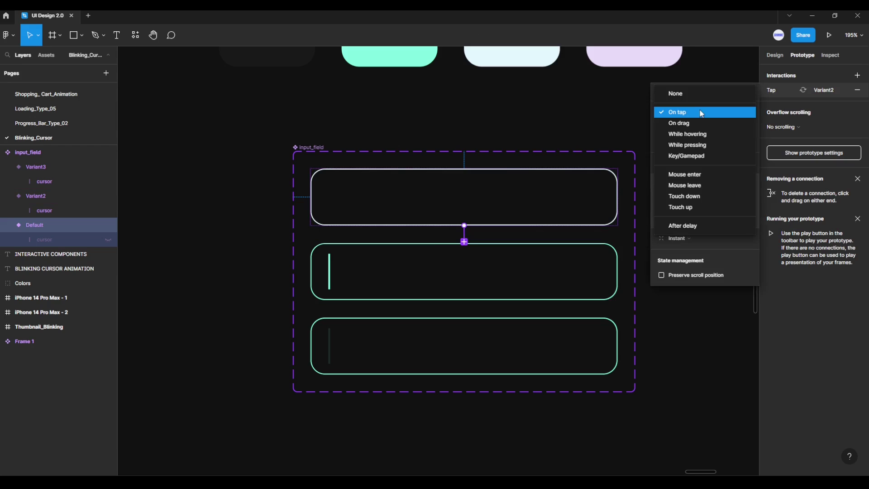
click(677, 116)
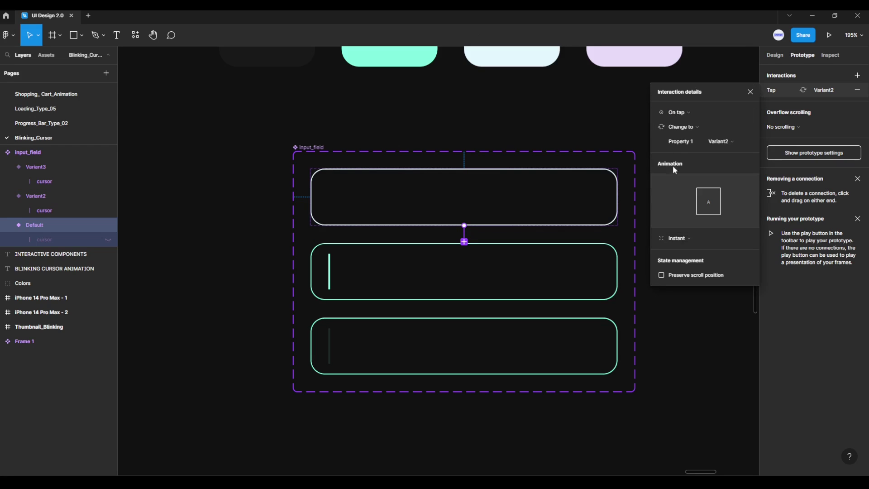
Give the transition Smart animate, Ease out easing and a 300ms duration.
click(686, 237)
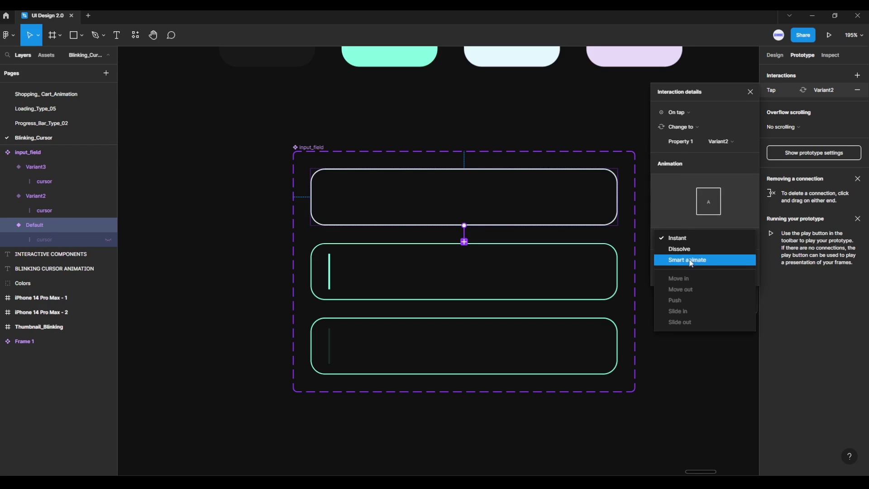
click(688, 265)
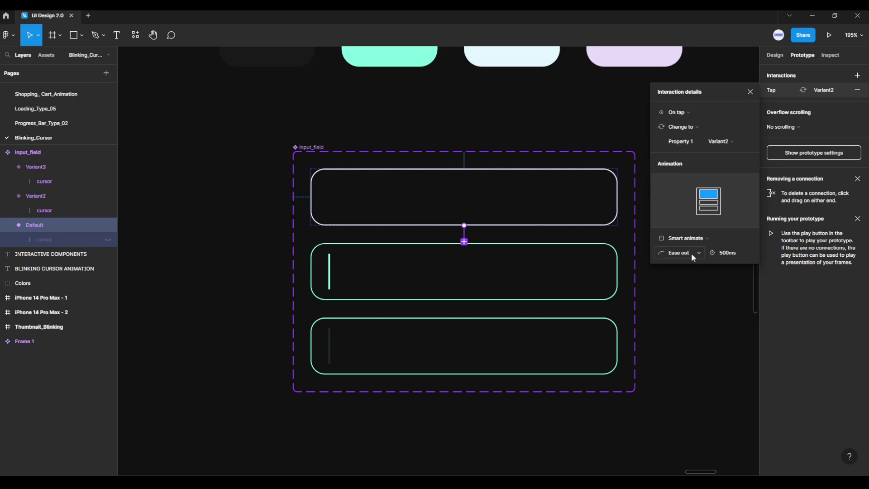
click(691, 254)
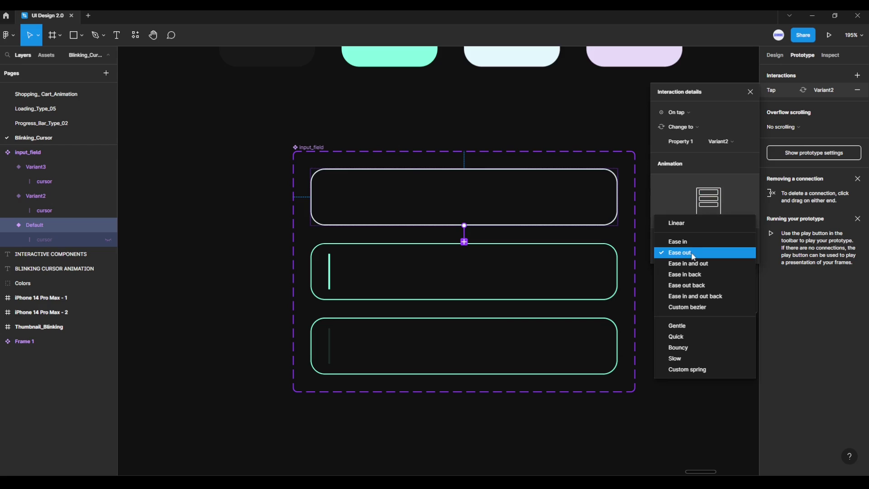
click(687, 257)
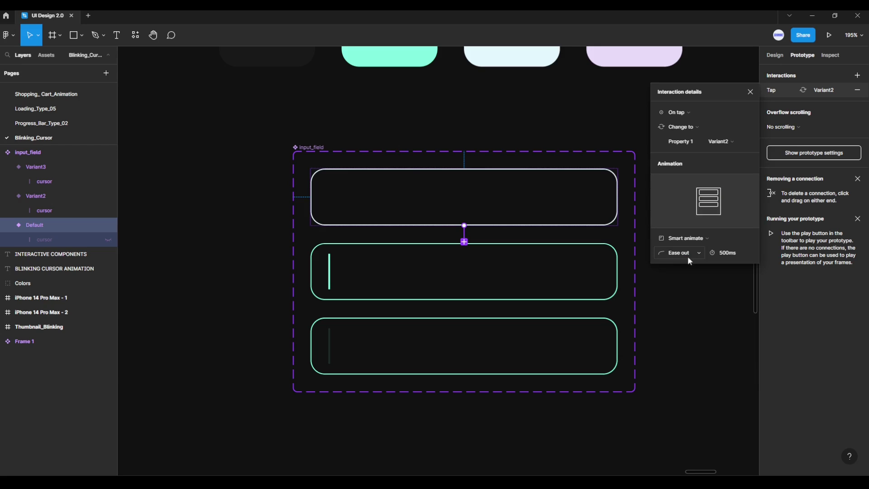
key(ctrl+a)
text(3)
key(Return)
click(719, 299)
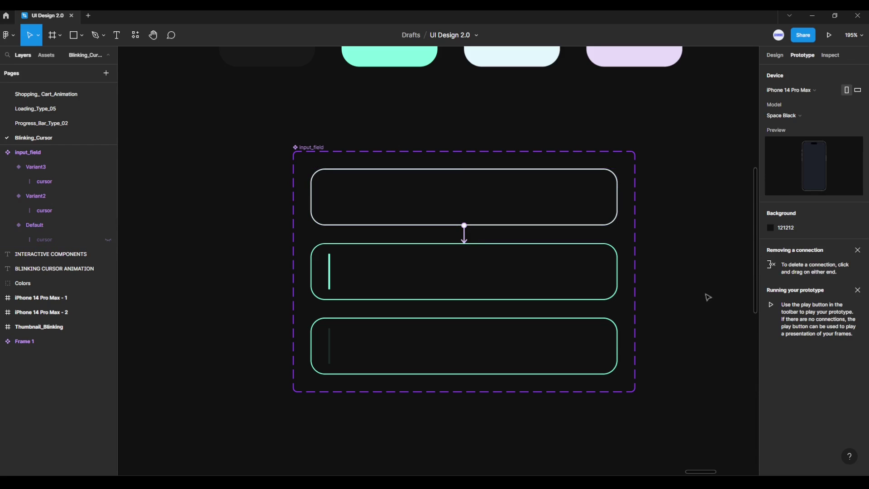
Link Variant2 to Variant3 after a 1ms delay using Smart animate, Ease out, 500ms.
click(616, 252)
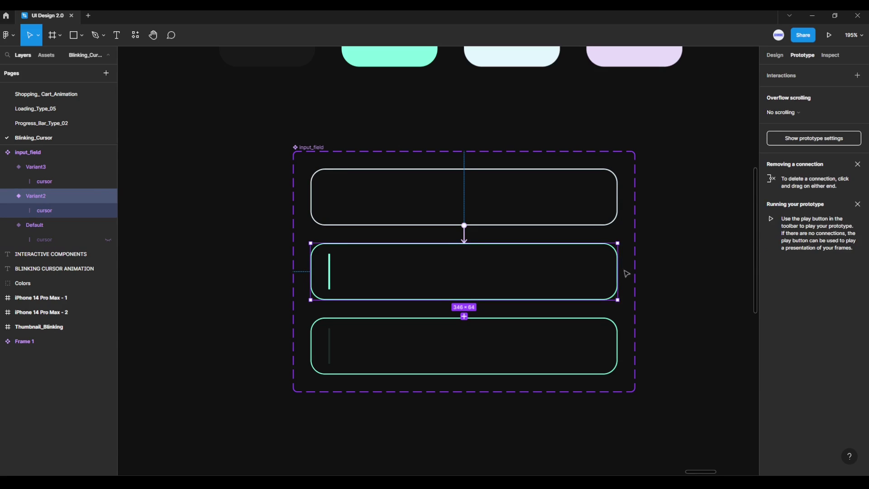
drag(618, 271, 583, 326)
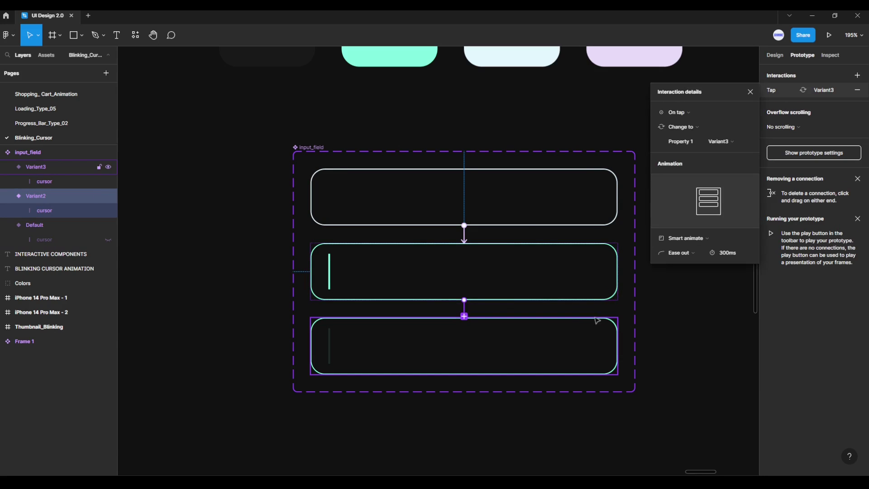
click(700, 116)
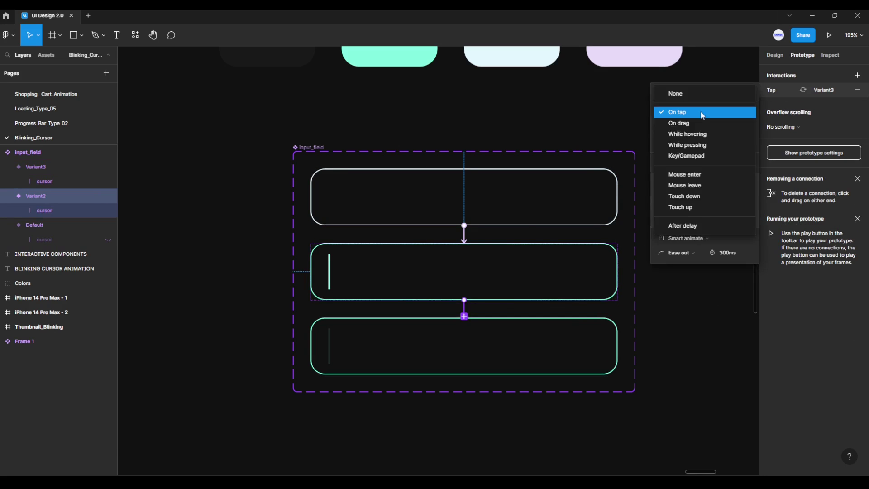
click(682, 226)
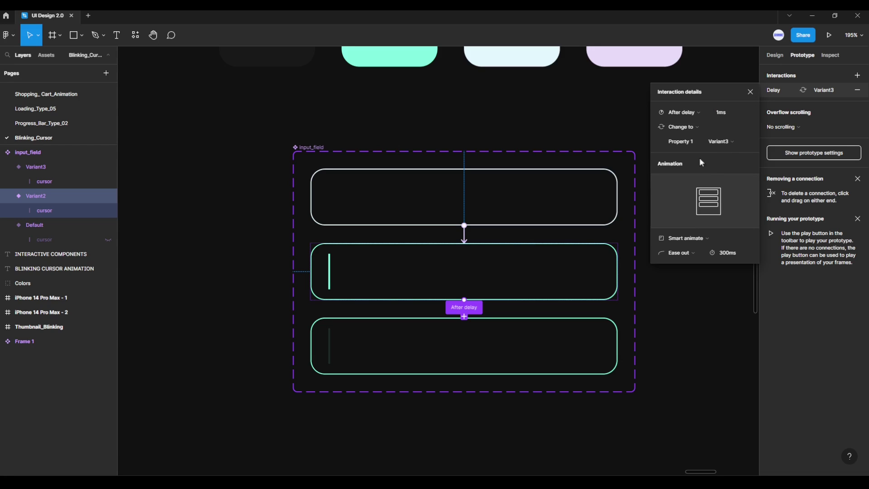
click(702, 240)
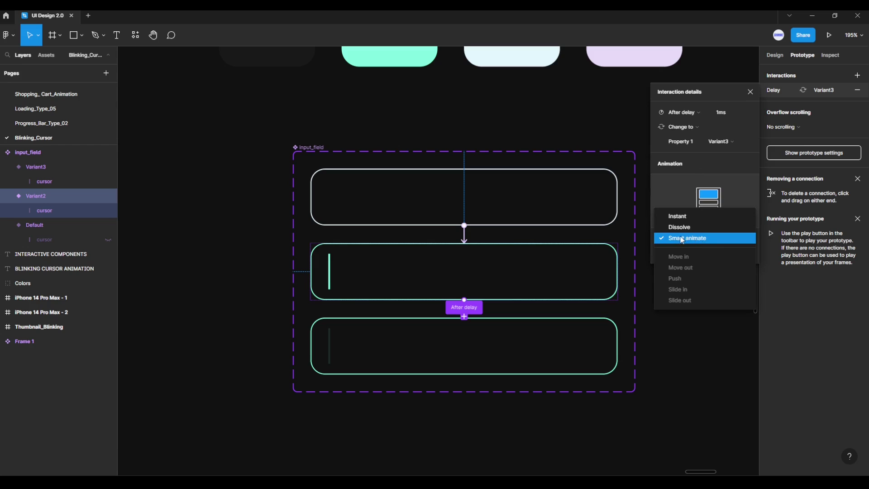
click(695, 239)
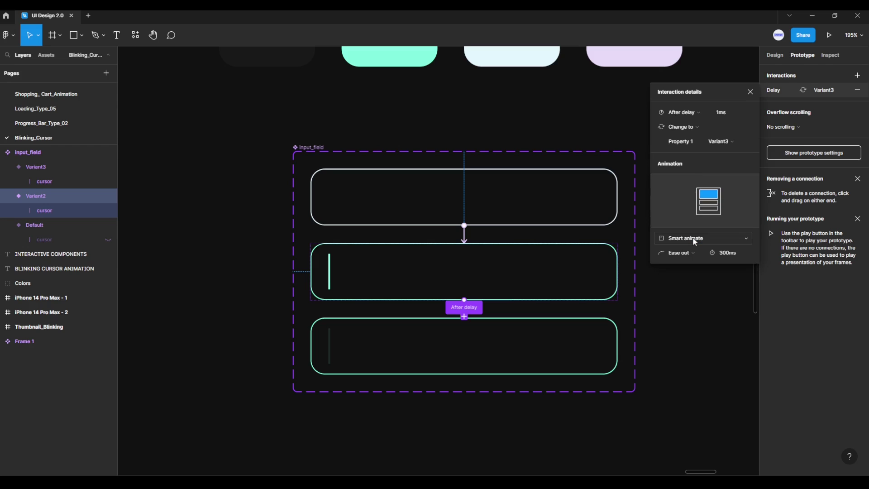
click(697, 254)
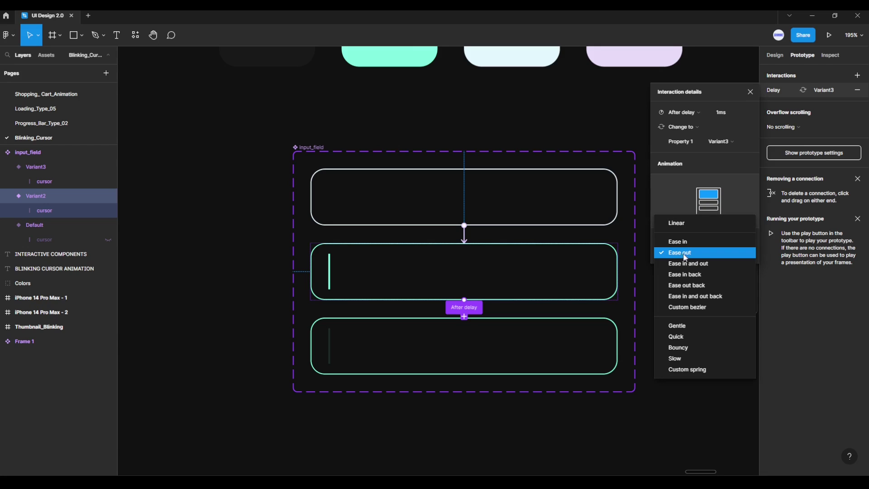
click(689, 253)
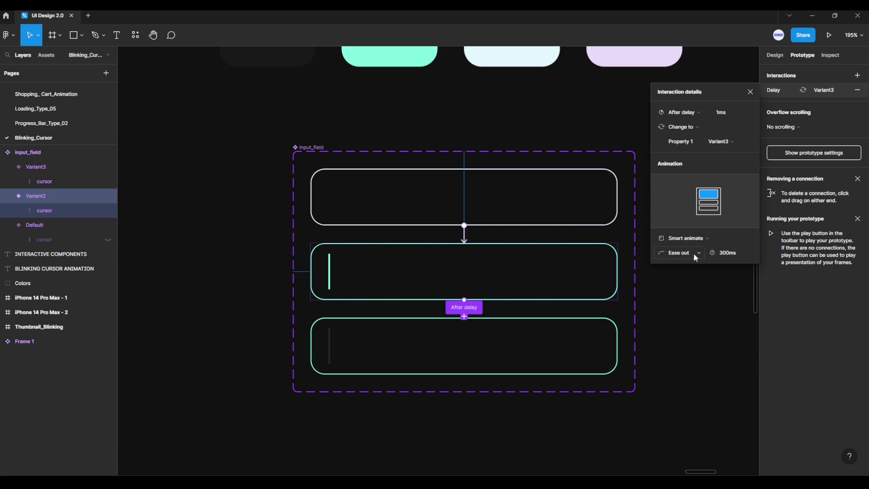
click(745, 257)
text(500)
key(Return)
Link Variant3 back to Variant2 after a 1ms delay with Smart animate and Ease out.
click(717, 306)
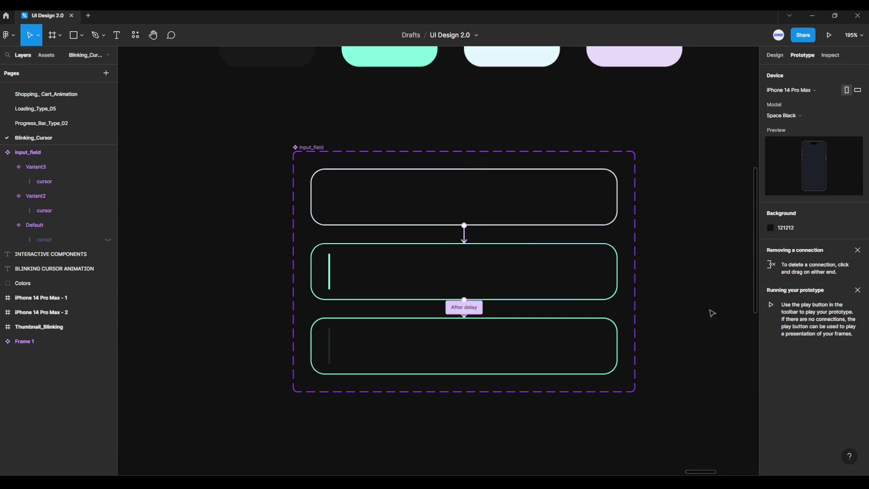
click(618, 342)
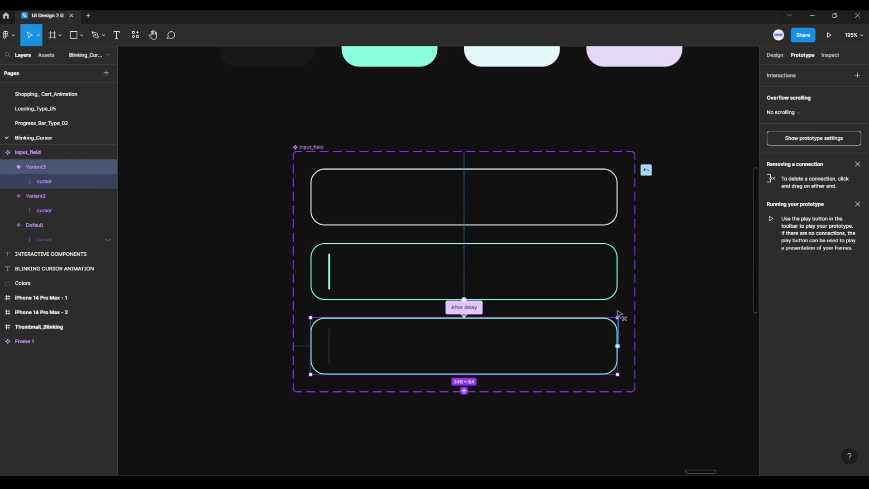
drag(618, 343, 595, 296)
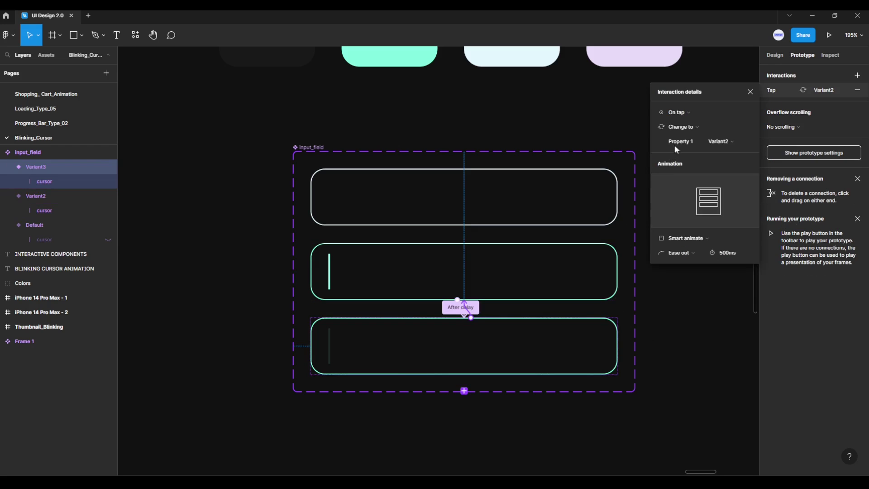
click(687, 114)
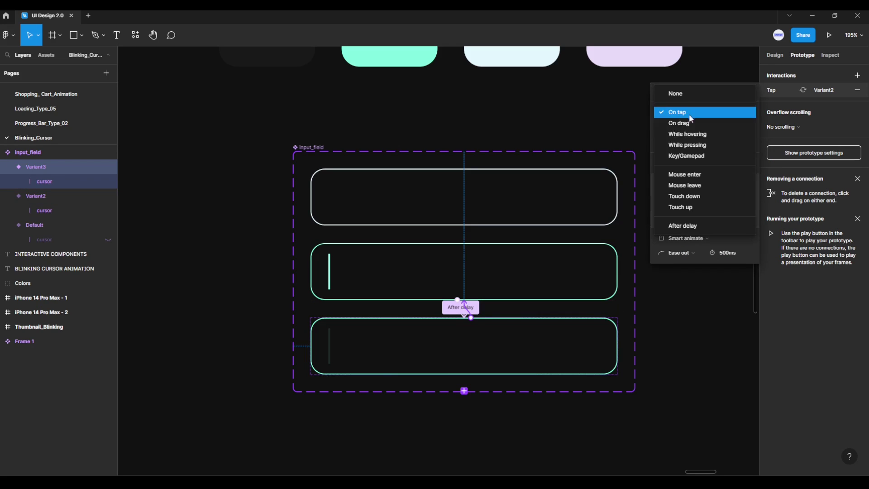
click(691, 226)
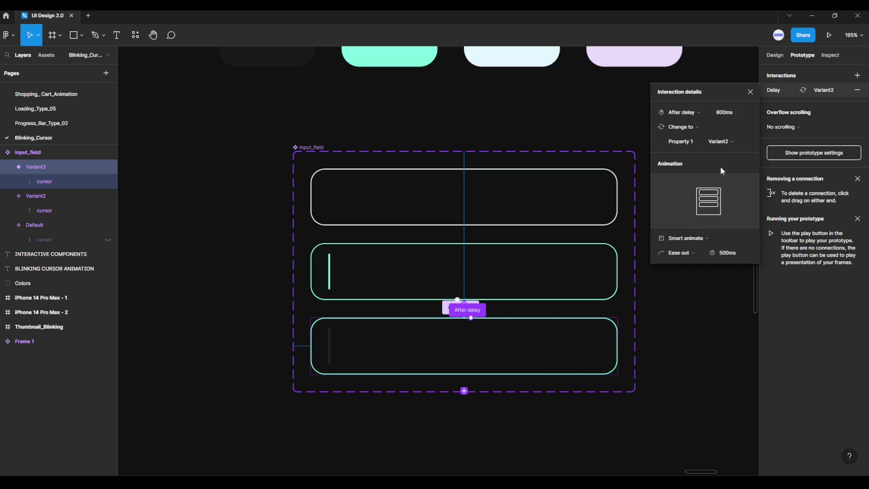
text(1)
key(Return)
click(699, 238)
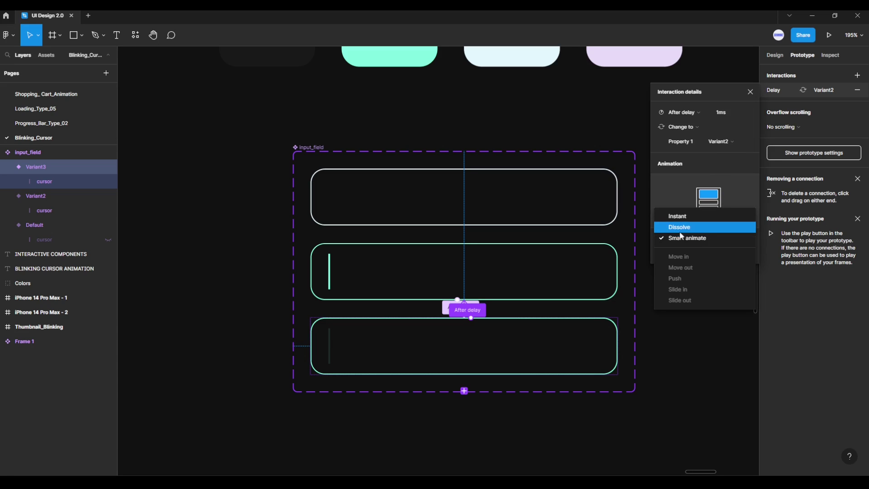
click(688, 239)
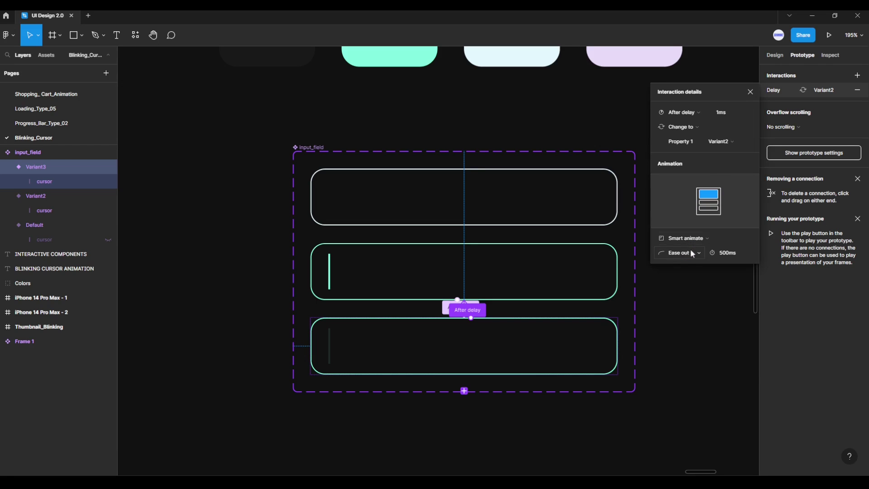
click(692, 253)
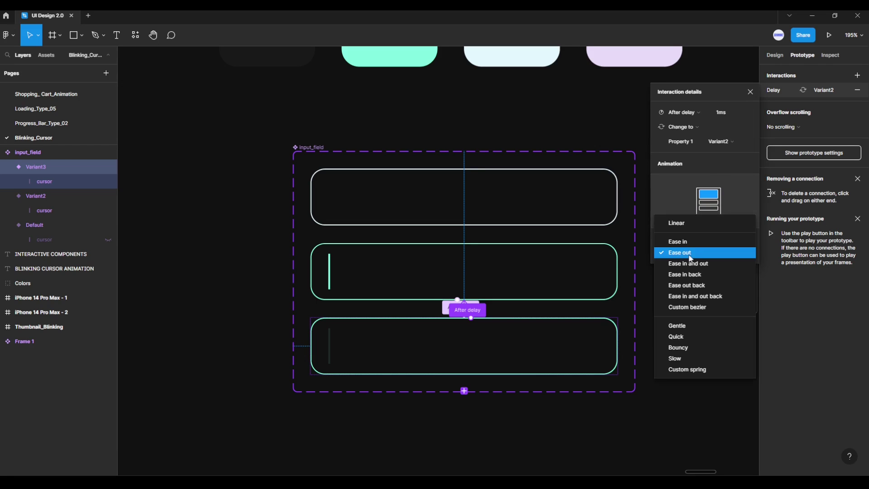
click(688, 255)
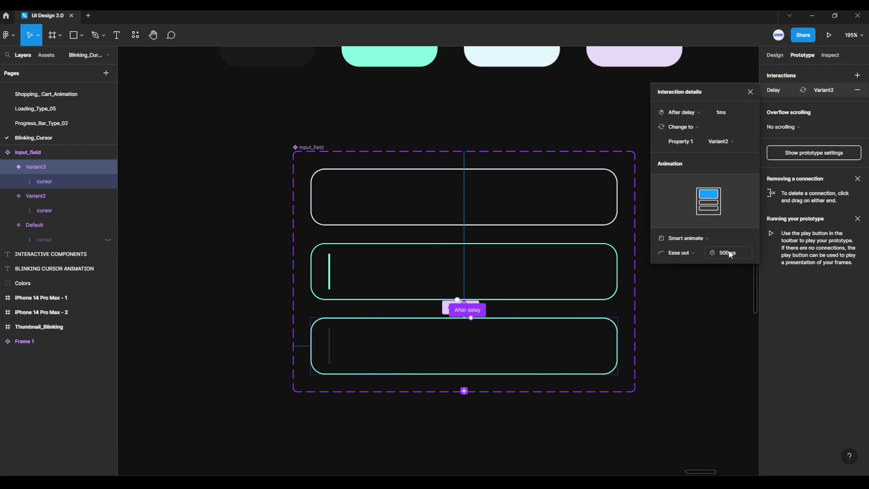
click(729, 295)
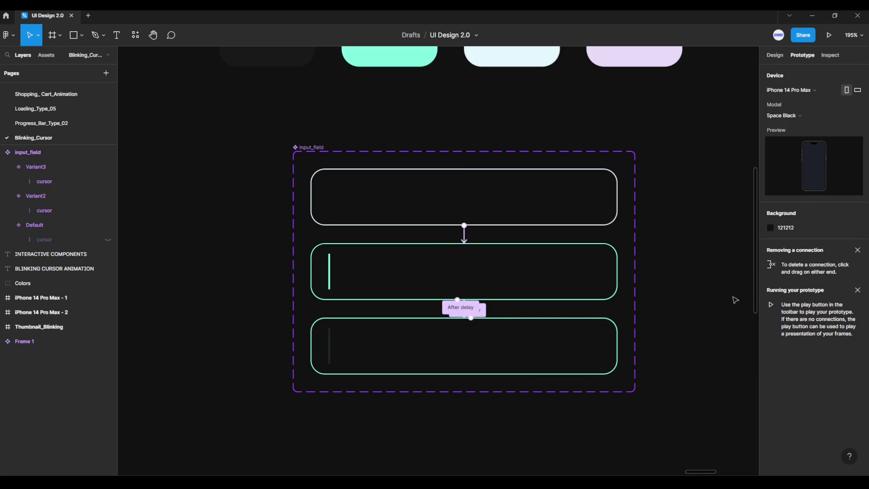
Connect Variant2 to Default with a Mouse leave trigger and an Instant transition.
click(615, 249)
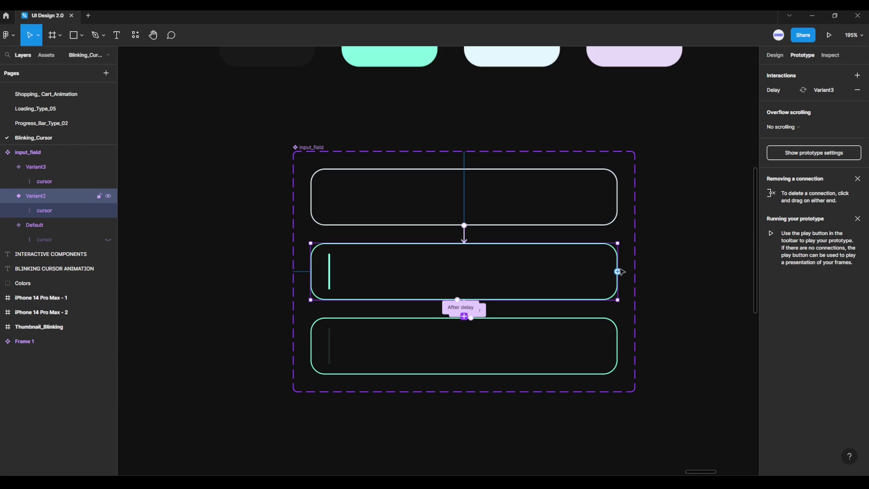
drag(617, 272, 600, 218)
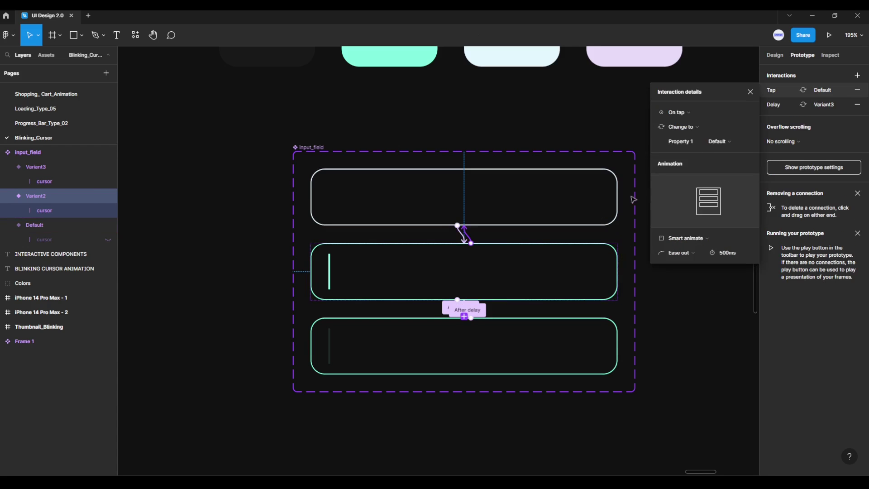
click(691, 112)
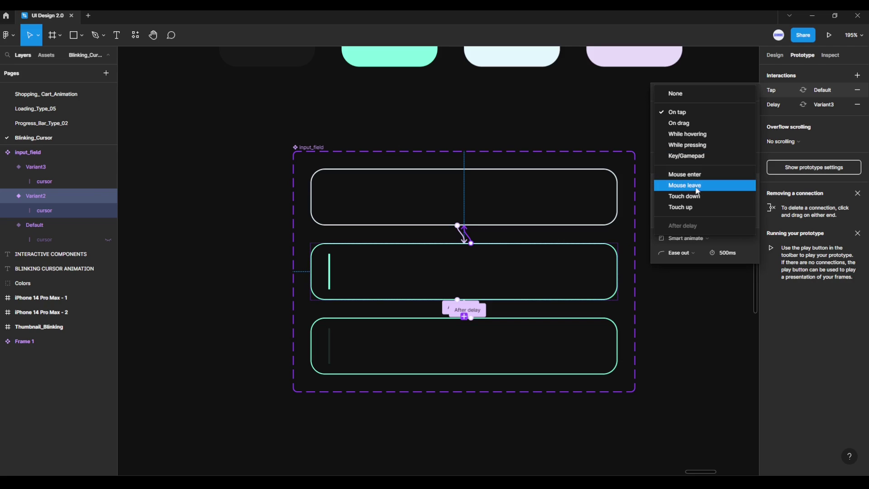
click(694, 190)
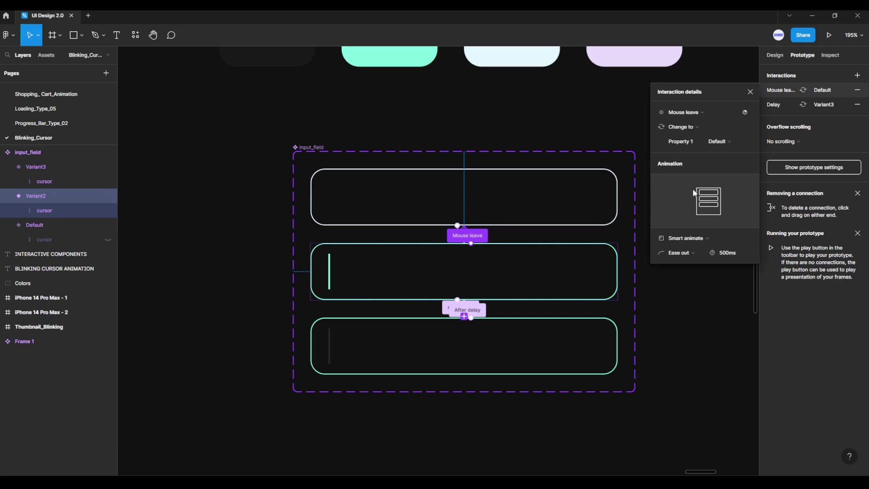
click(697, 239)
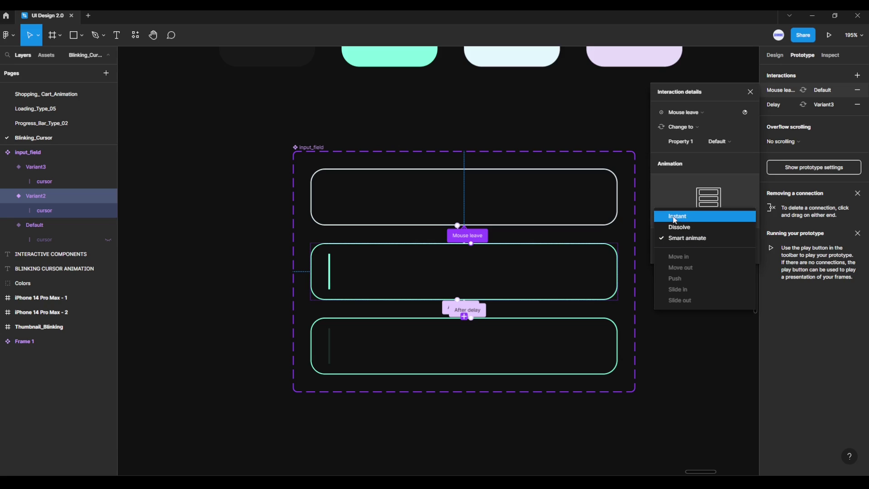
click(677, 217)
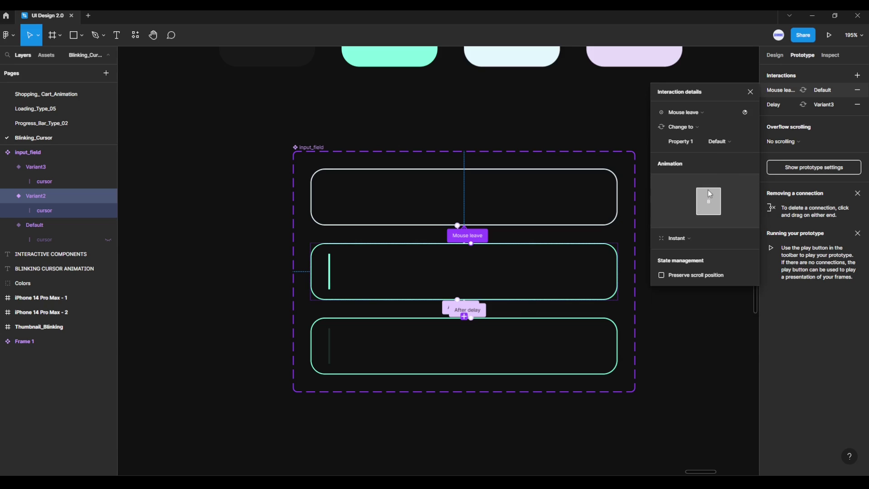
click(748, 93)
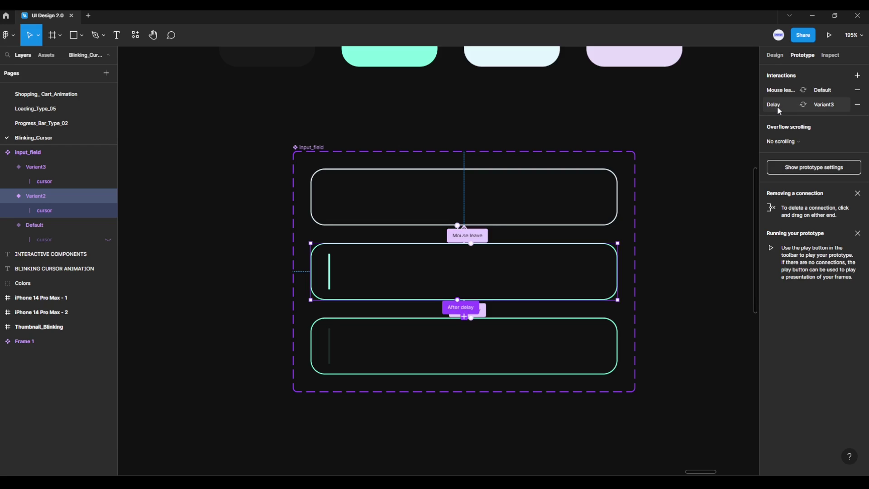
Connect Variant3 to Default with a Mouse leave trigger and an Instant transition.
click(615, 329)
mouse_move(617, 346)
mouse_down()
mouse_move(653, 273)
mouse_move(586, 207)
mouse_up()
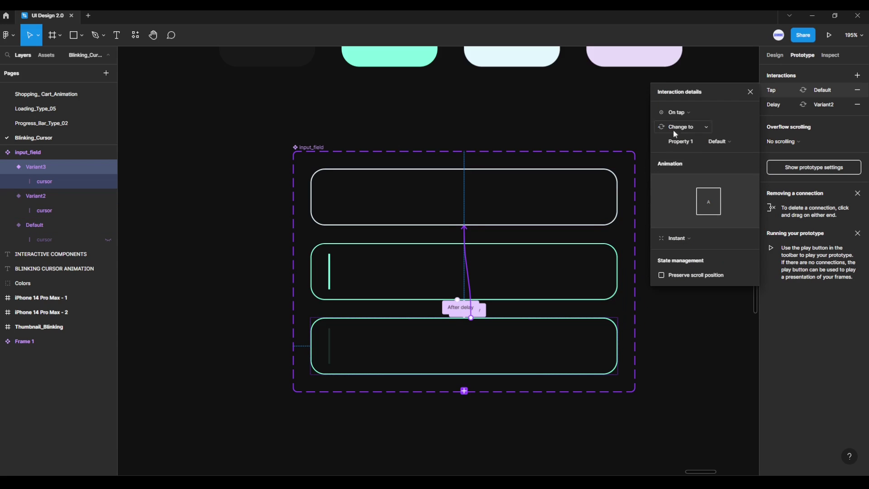
click(695, 116)
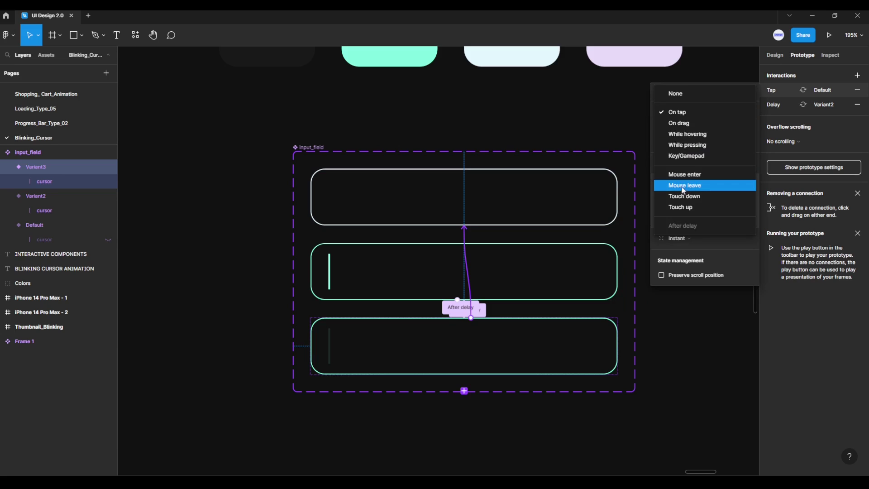
click(688, 190)
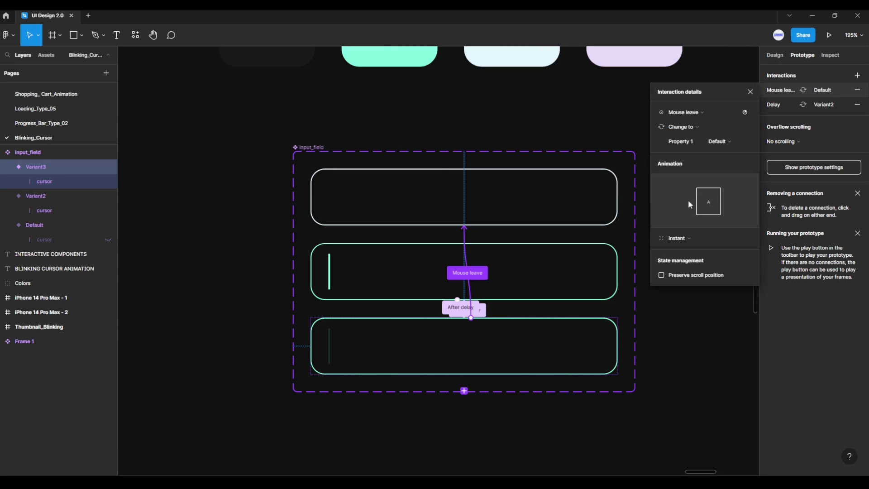
click(690, 239)
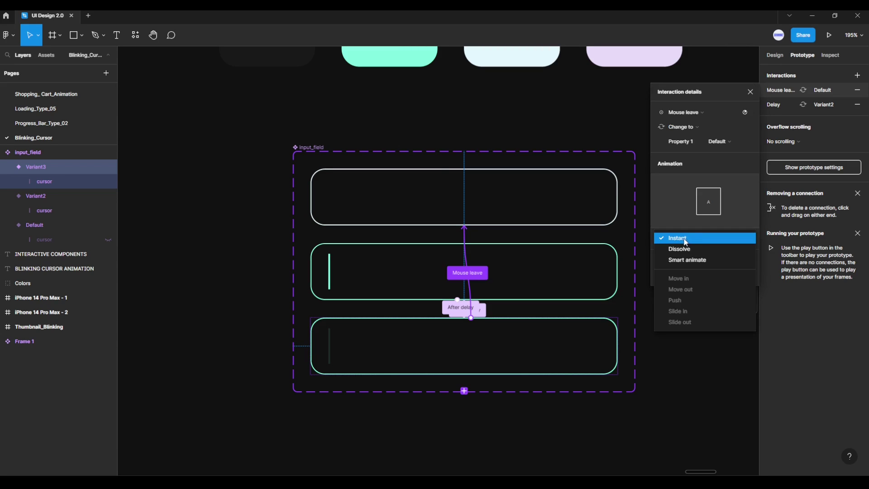
click(680, 239)
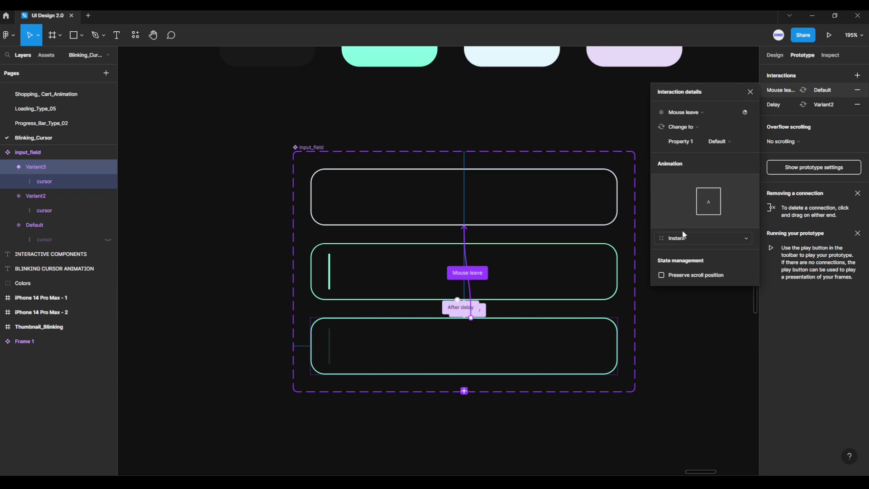
click(750, 92)
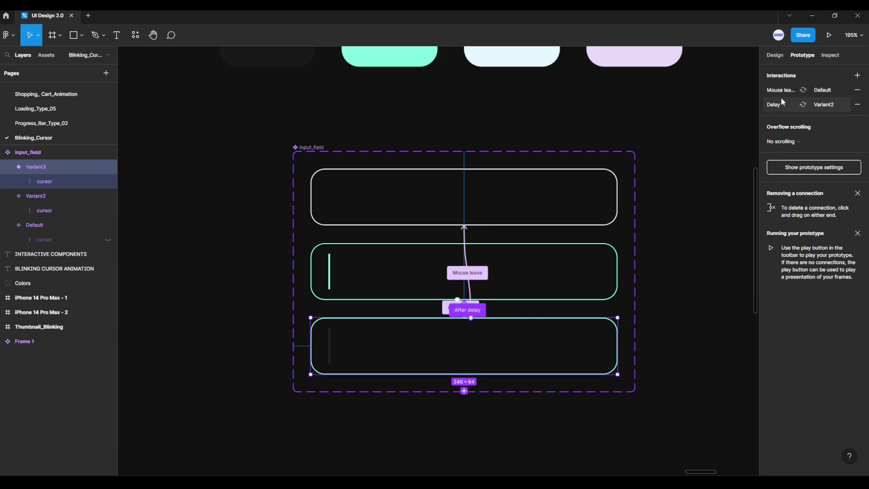
Review the prototype interactions on Default, Variant2 and Variant3.
click(611, 206)
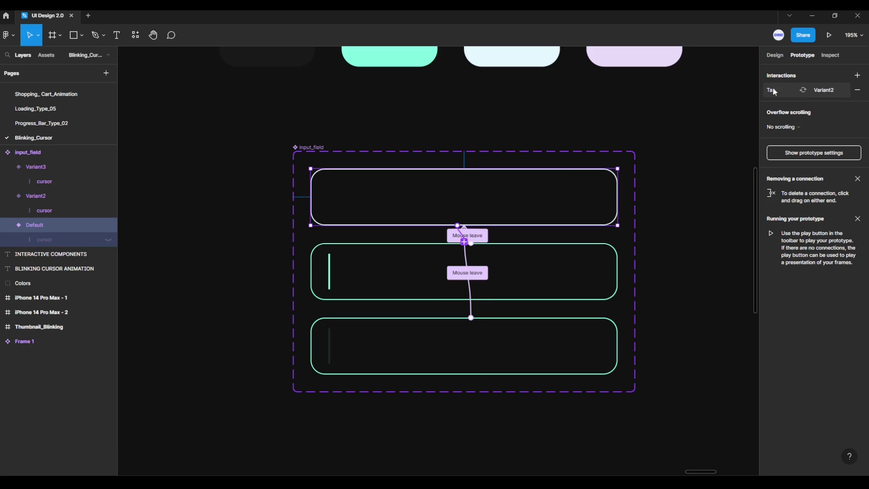
click(588, 257)
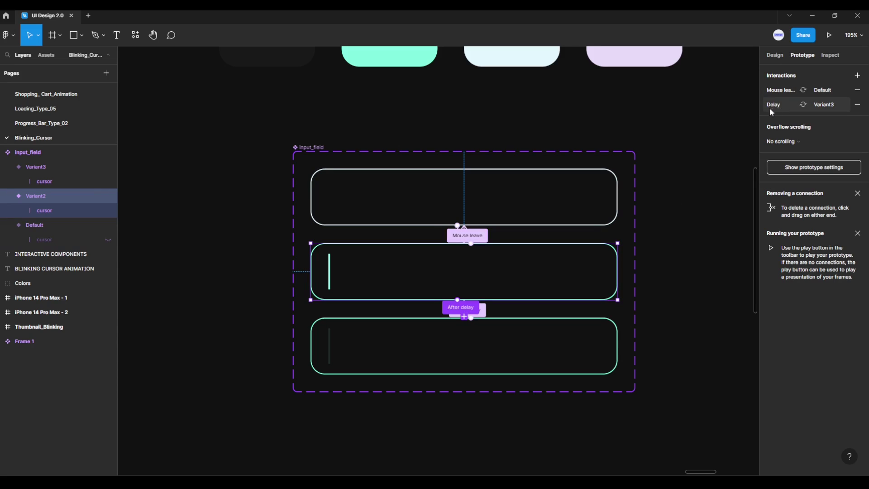
click(593, 321)
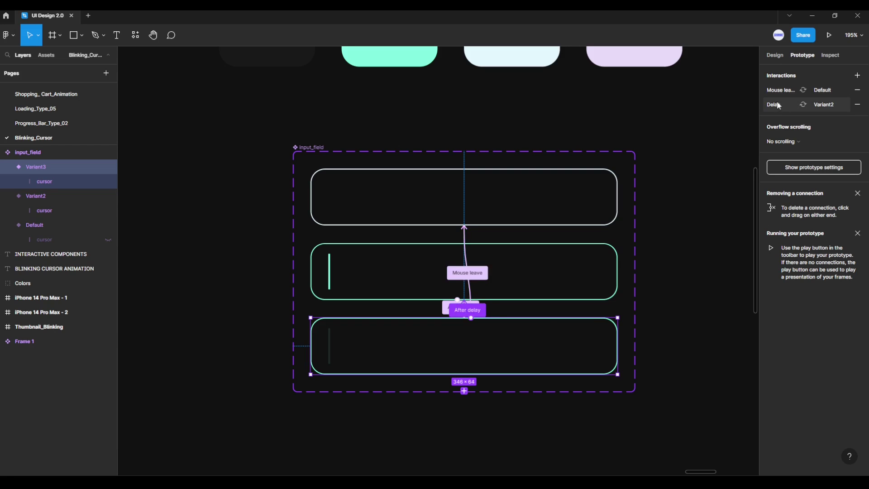
Select the Default input_field variant and copy it to the clipboard.
click(728, 178)
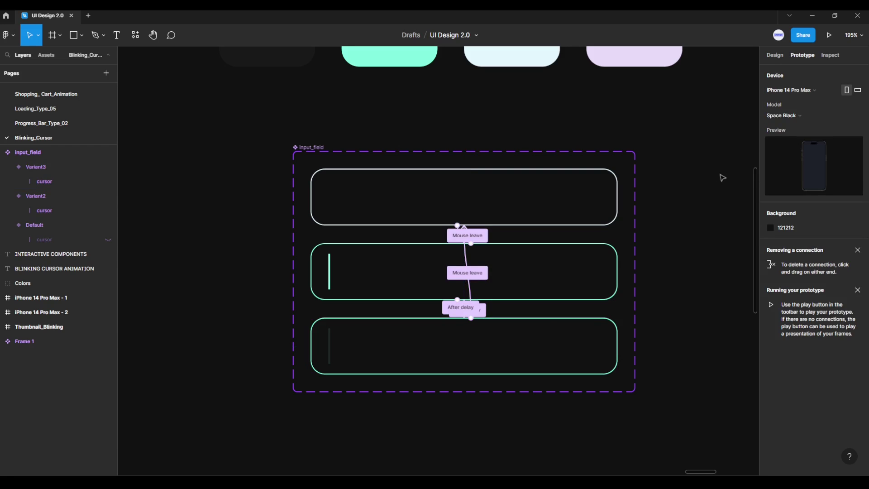
click(607, 168)
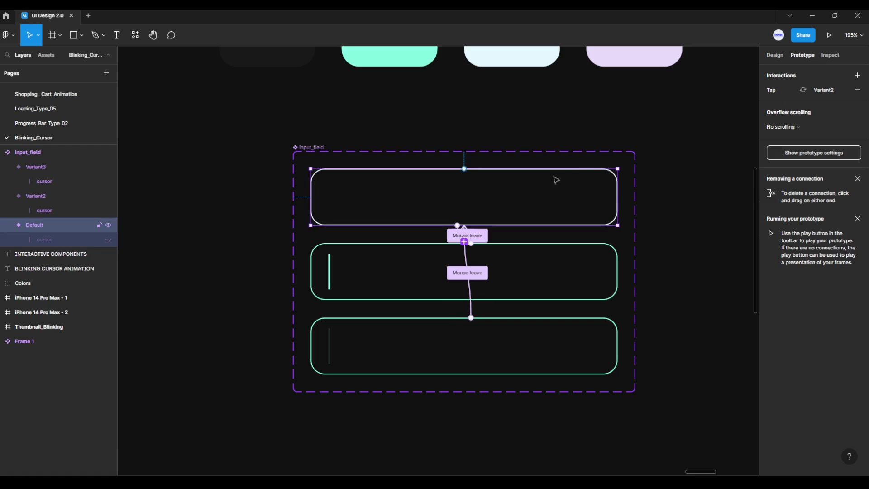
right_click(577, 201)
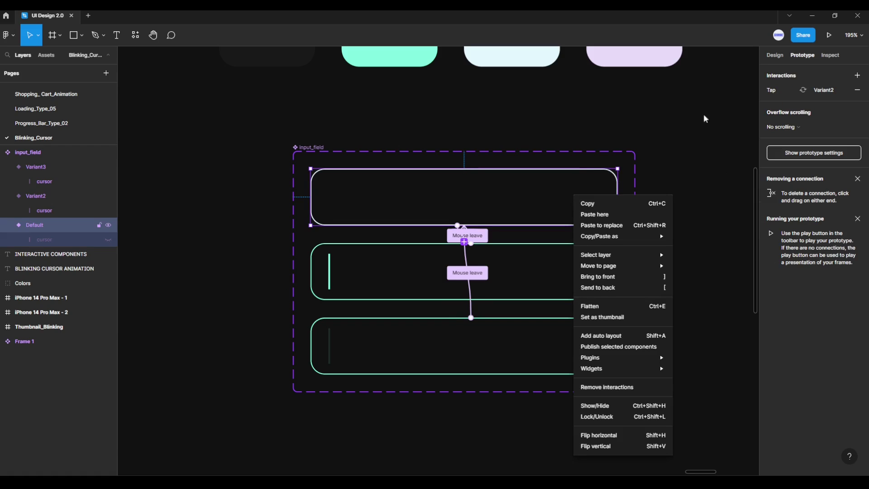
click(774, 56)
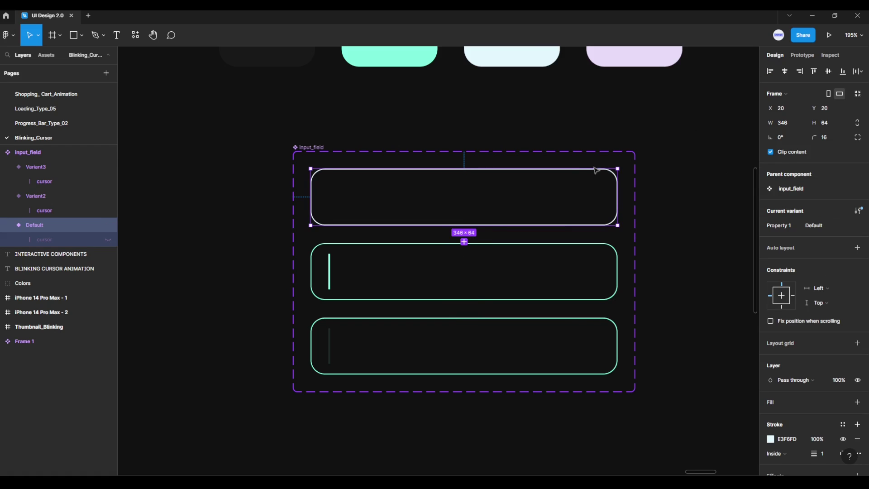
right_click(562, 194)
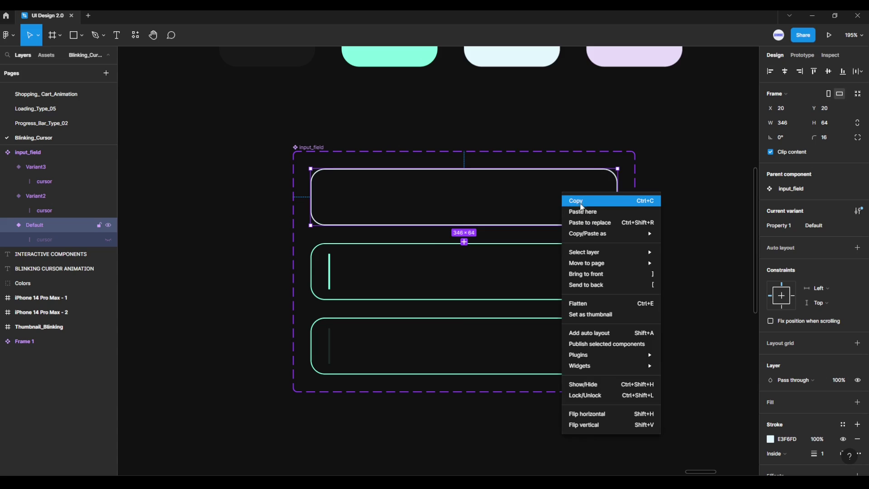
click(581, 204)
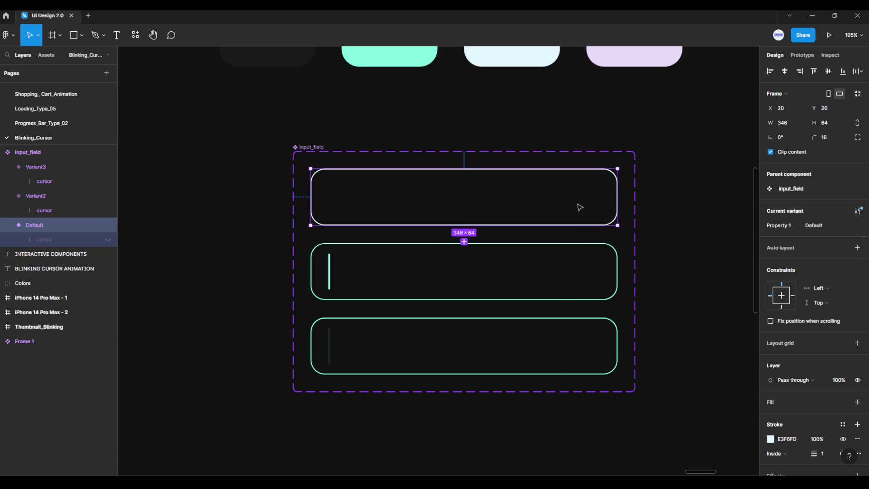
Pan the canvas to bring the iPhone 14 Pro Max - 1 login screen into view.
click(680, 208)
scroll(680, 208, down, 5)
scroll(540, 196, right, 3)
scroll(634, 200, right, 2)
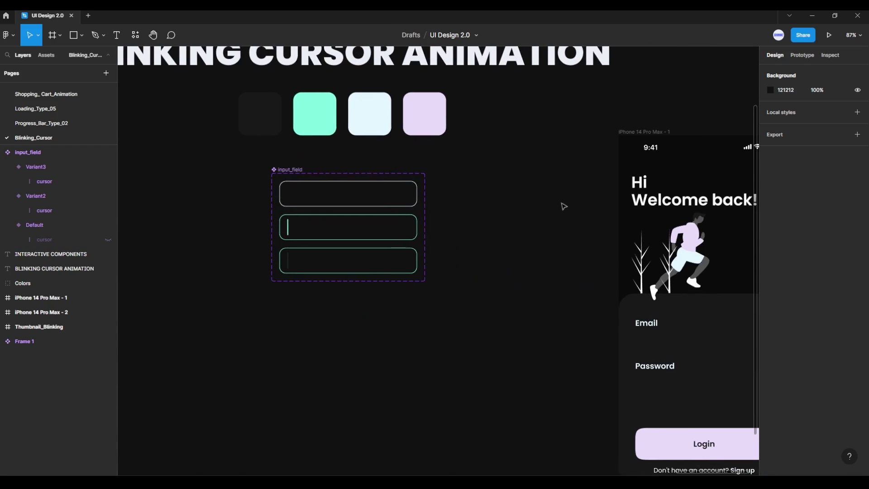
scroll(545, 200, up, 1)
scroll(545, 200, right, 3)
scroll(450, 184, down, 2)
scroll(435, 175, right, 1)
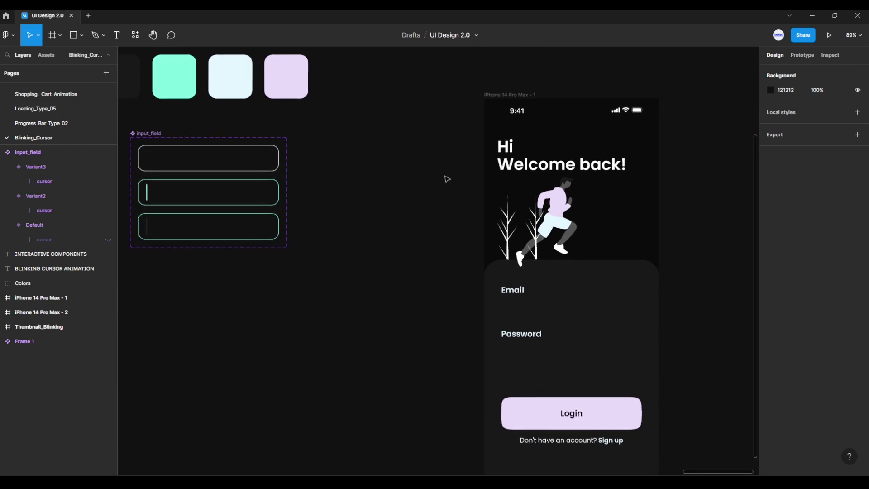
drag(447, 179, 351, 149)
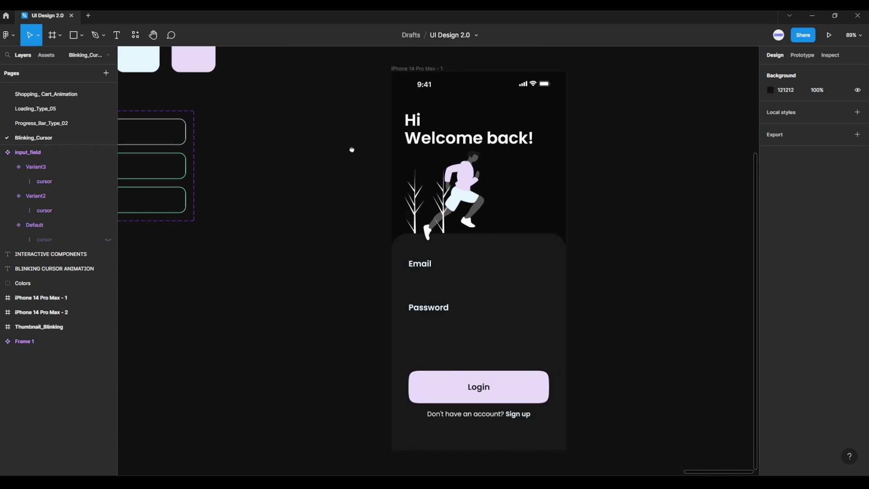
scroll(351, 150, up, 2)
Paste the input field into iPhone 14 Pro Max - 1, horizontally centred beneath the Email label.
click(407, 63)
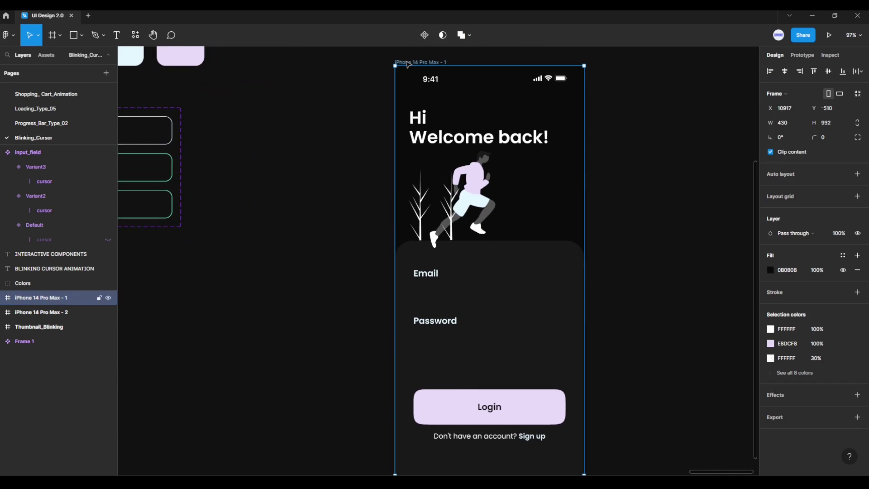
key(ctrl+v)
mouse_move(472, 95)
mouse_down()
mouse_move(466, 276)
mouse_move(496, 305)
mouse_up()
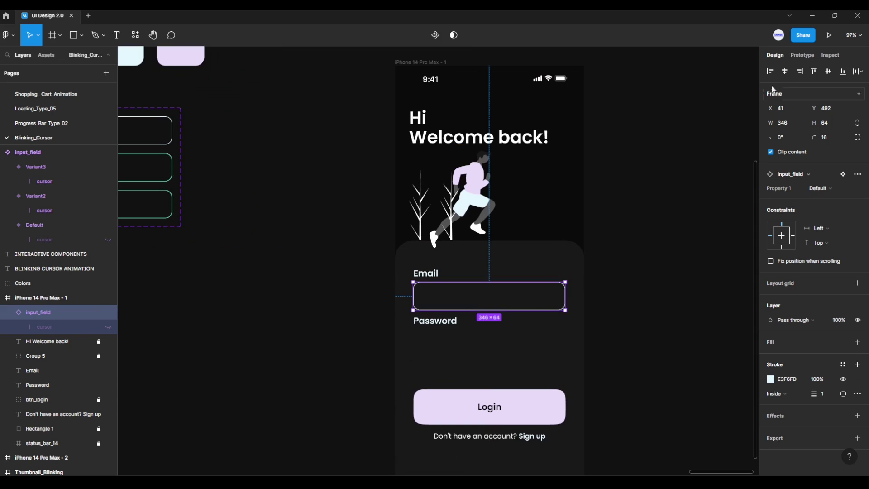
click(786, 73)
drag(431, 295, 432, 308)
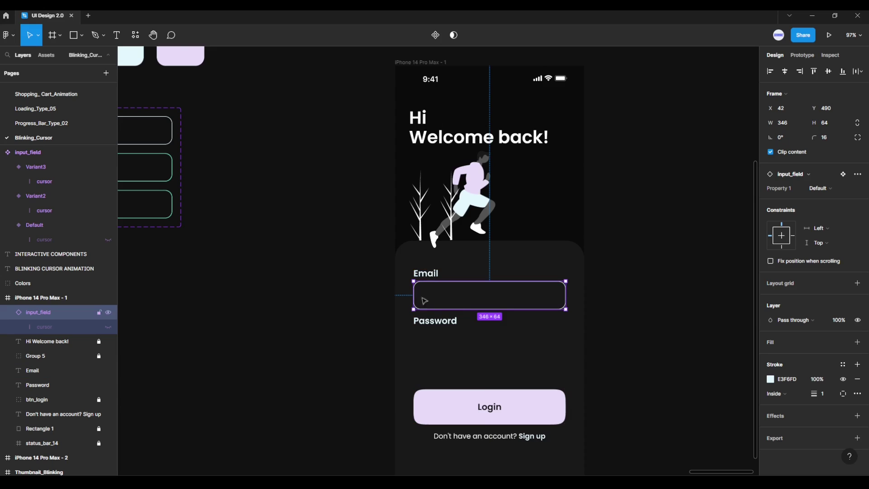
scroll(424, 300, left, 5)
Copy the Default variant again and paste it into iPhone 14 Pro Max - 1.
click(214, 144)
right_click(214, 144)
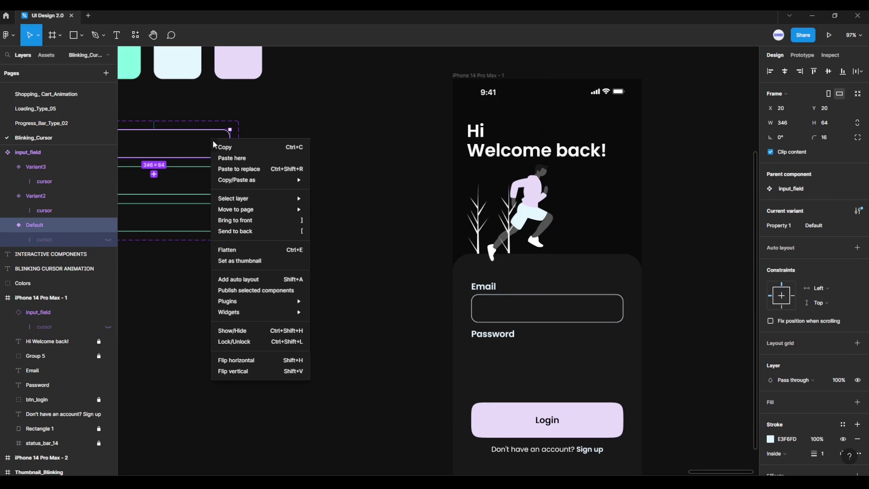
click(225, 151)
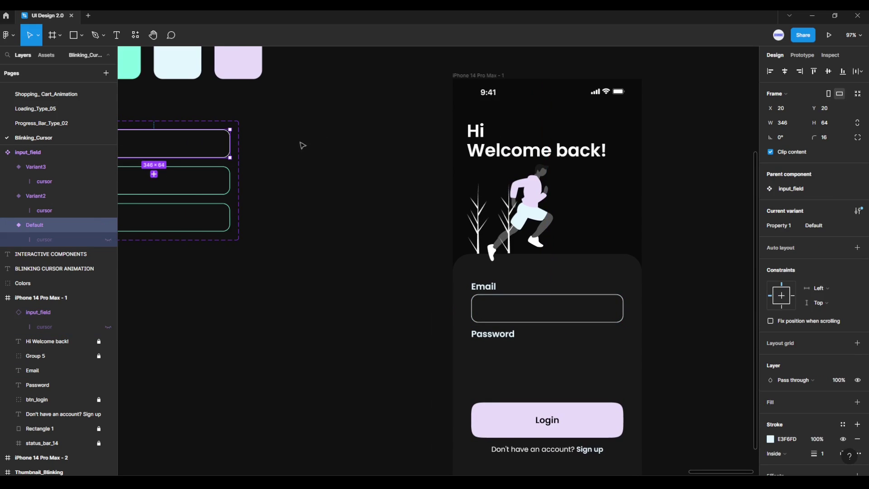
click(465, 76)
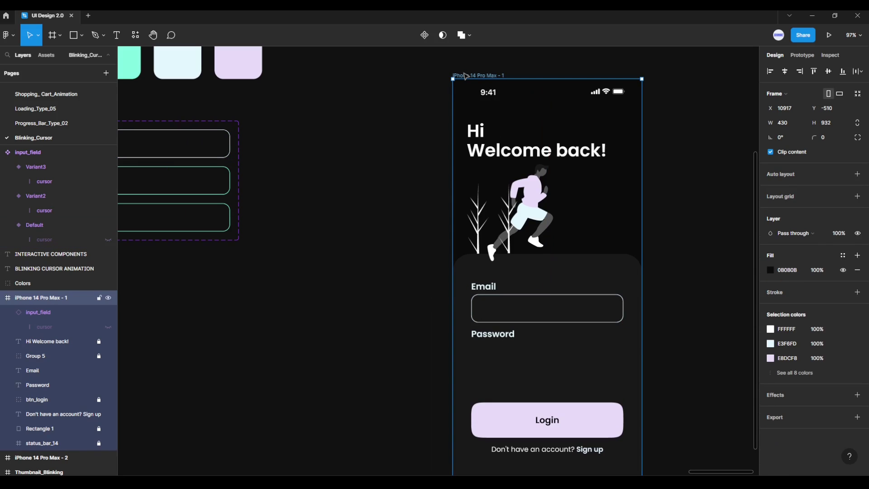
key(ctrl+v)
Place the new field horizontally centred, snug beneath the Password label.
drag(536, 103, 536, 379)
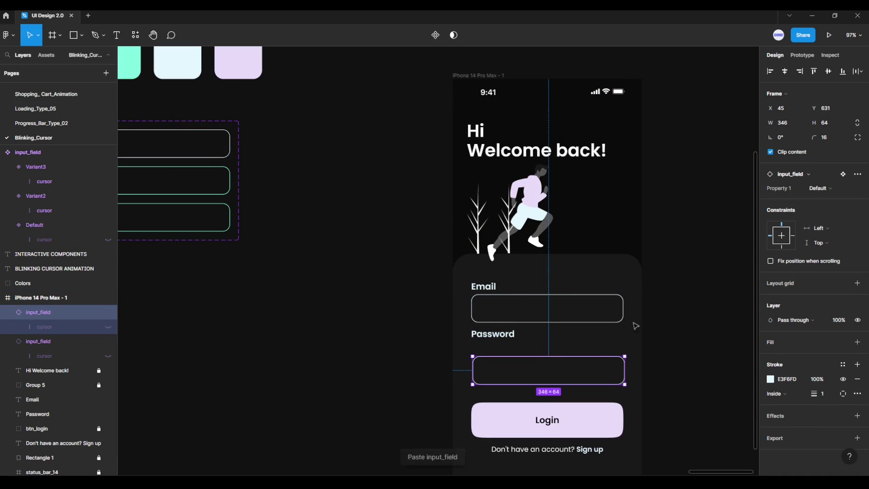
click(784, 72)
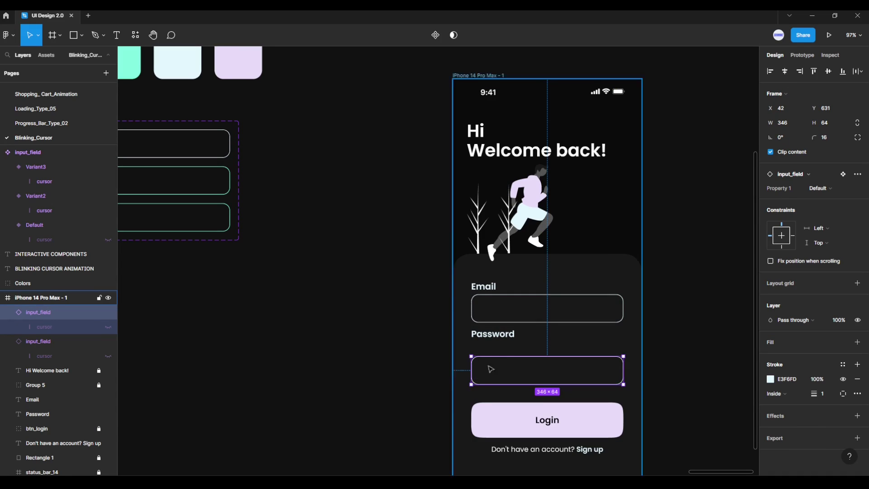
scroll(500, 344, up, 3)
key(alt)
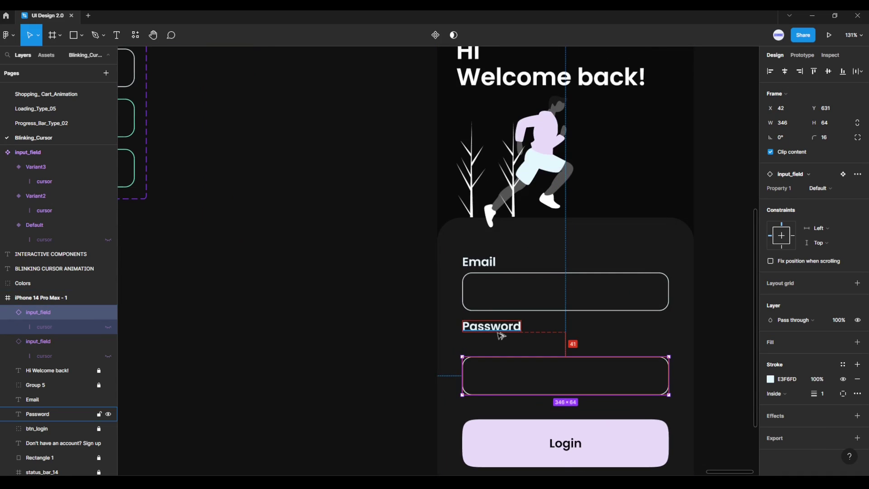
key(Up)
key(Up)
key(Up)
key(Up)
key(Up)
key(Up)
key(Up)
key(Up)
key(Up)
key(Up)
key(Up)
key(Up)
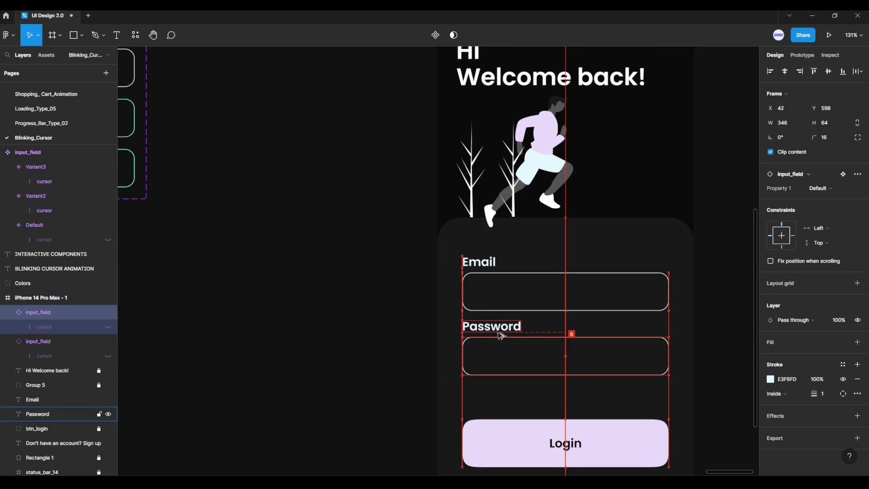
Deselect, scroll down, and reselect the iPhone 14 Pro Max - 1 frame.
click(723, 276)
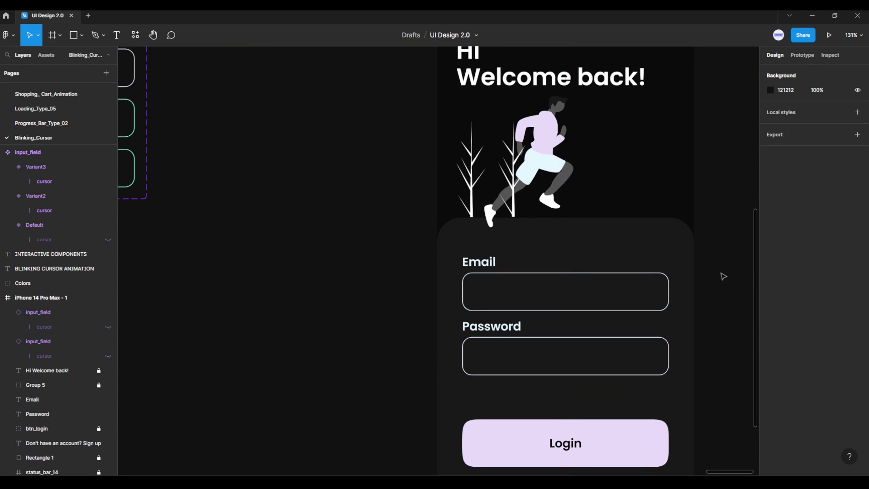
scroll(723, 275, down, 2)
scroll(693, 273, down, 2)
scroll(621, 277, down, 1)
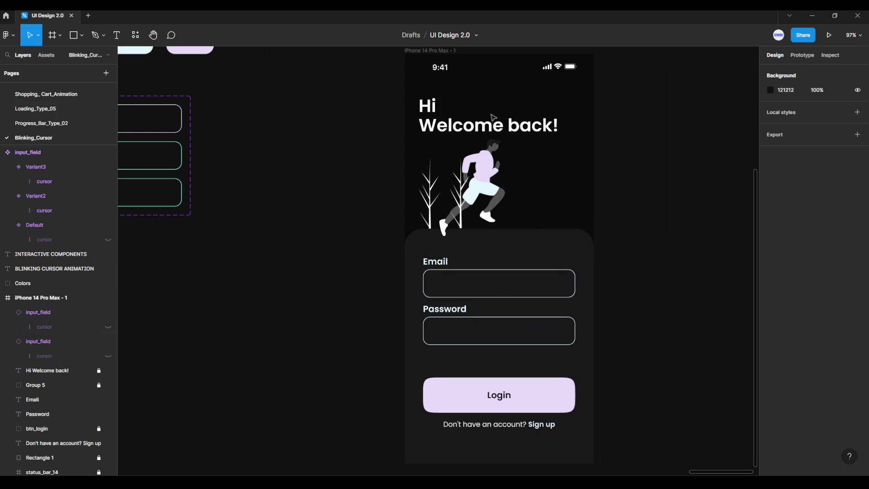
click(459, 55)
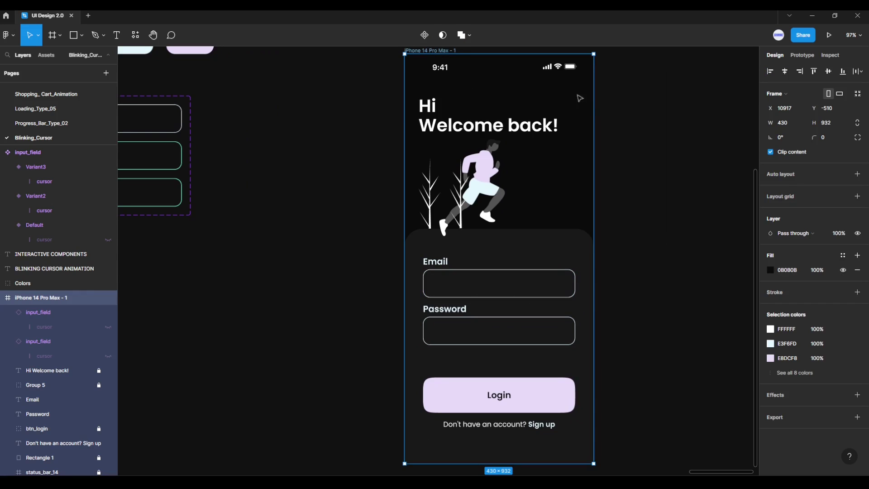
Run the prototype preview and tap the Email and Password fields to check the blinking cursor.
click(828, 35)
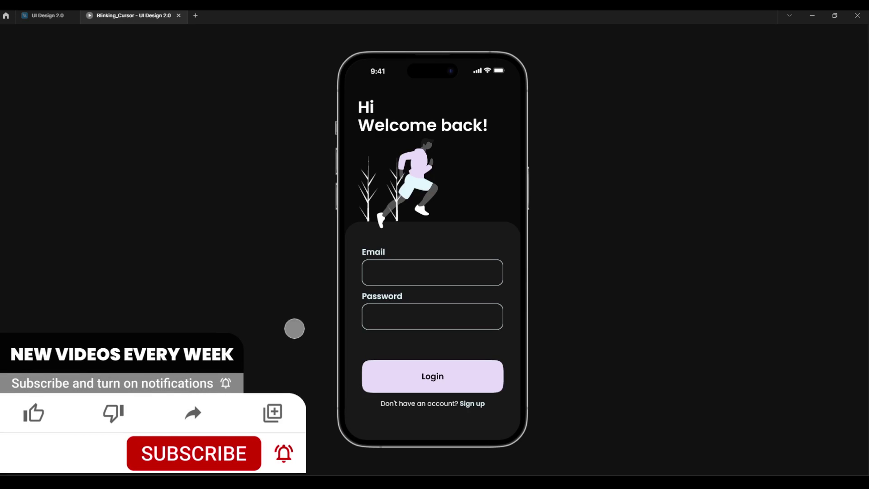
click(399, 273)
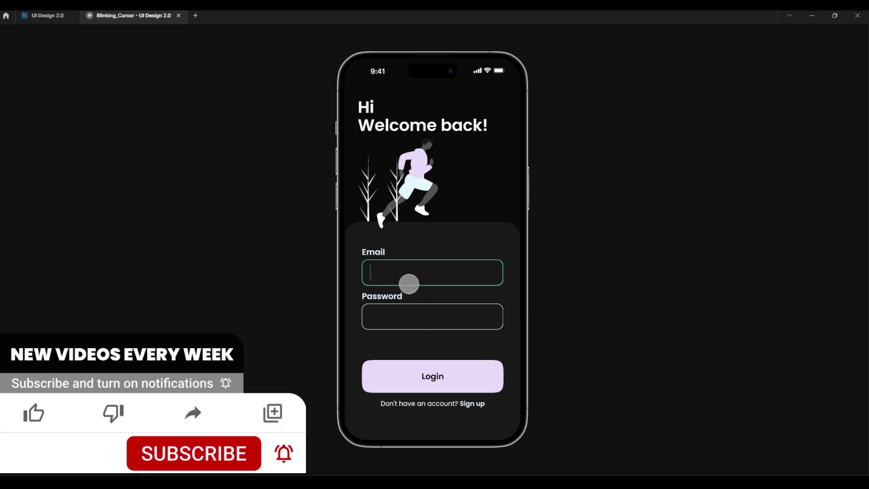
click(419, 317)
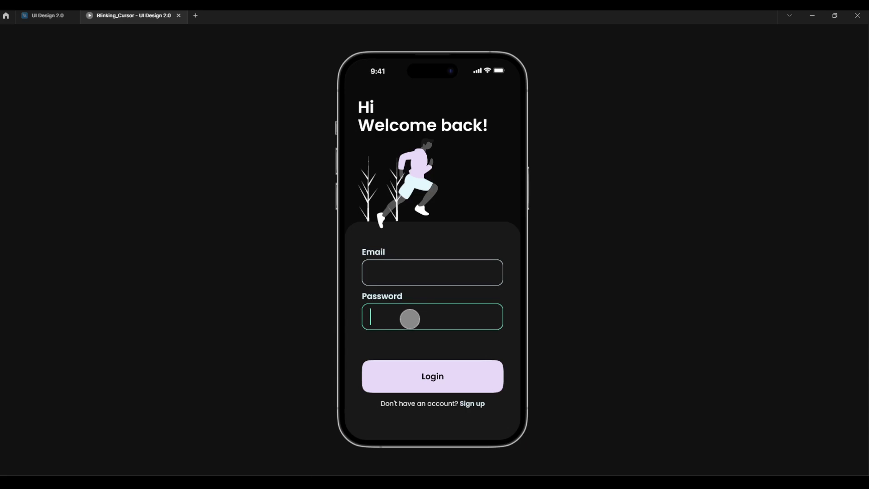
click(412, 283)
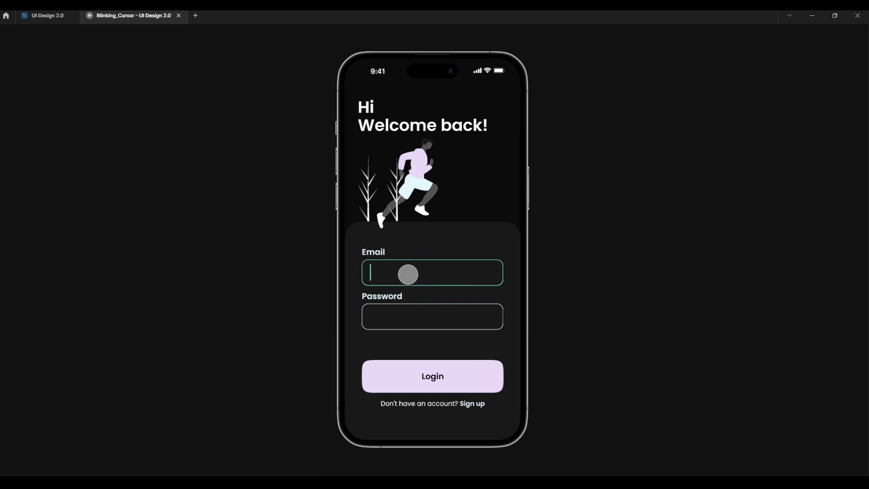
click(411, 275)
click(410, 308)
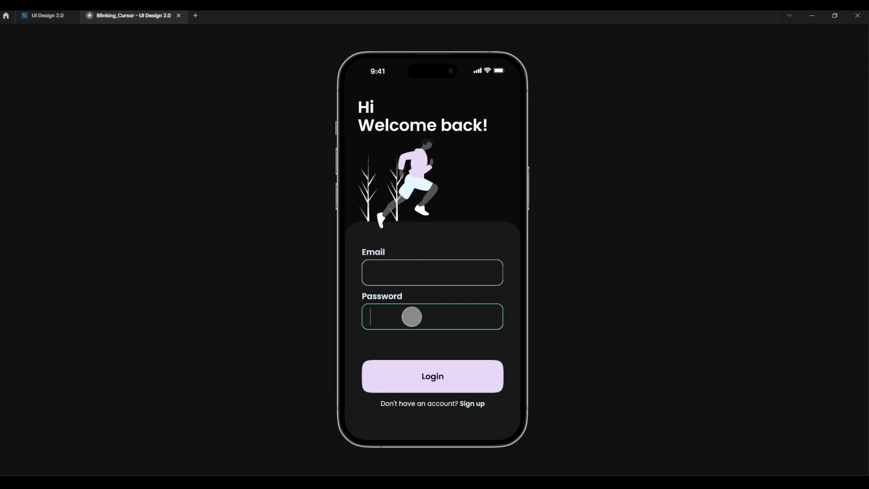